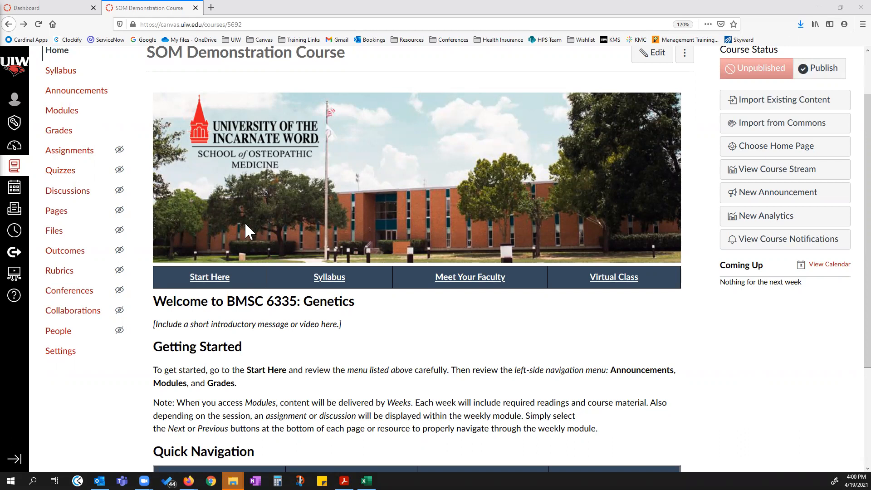
Open the course settings and look through Course Details, Sections, Navigation, Apps and Feature Options, ending on the list of course sections
left_click(59, 355)
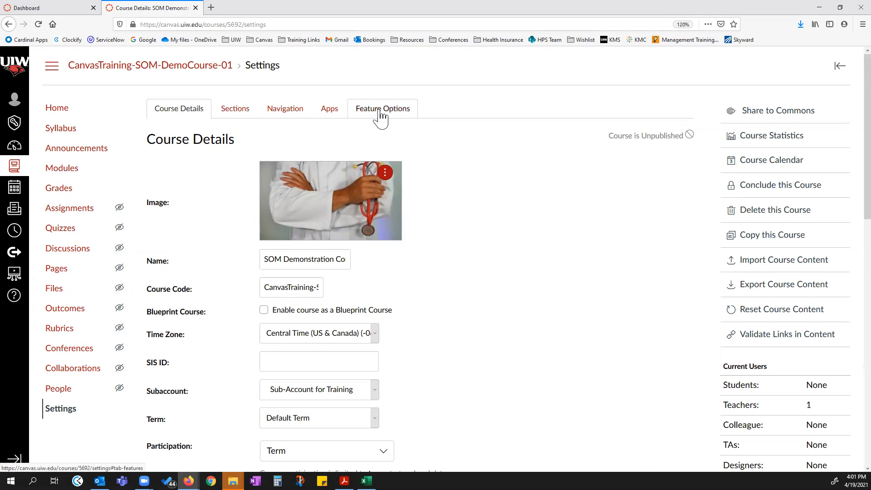
left_click(232, 115)
left_click(288, 113)
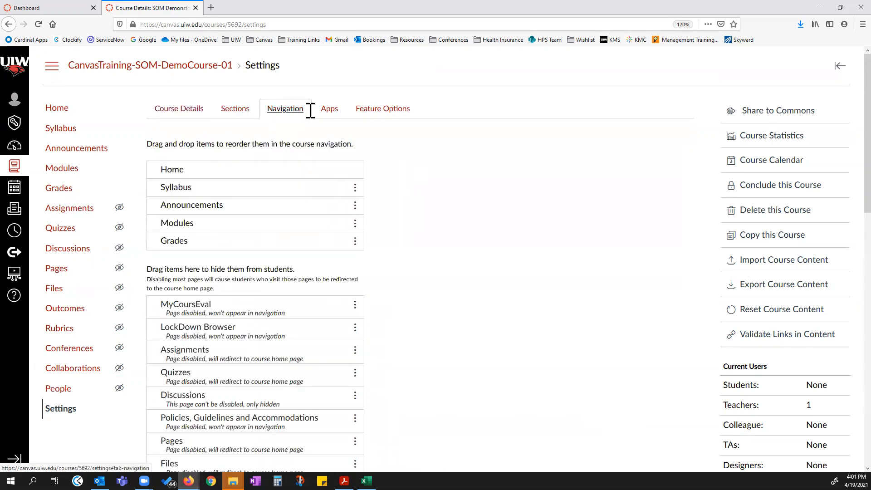
left_click(329, 111)
left_click(373, 114)
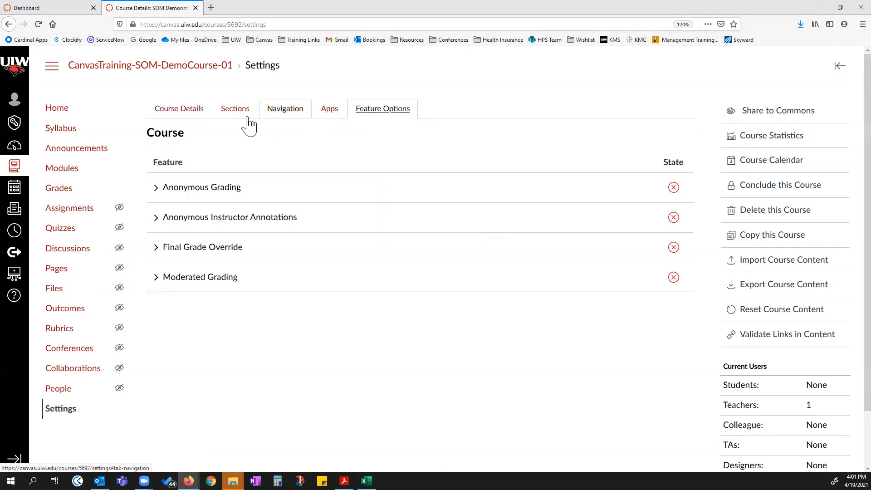
left_click(188, 116)
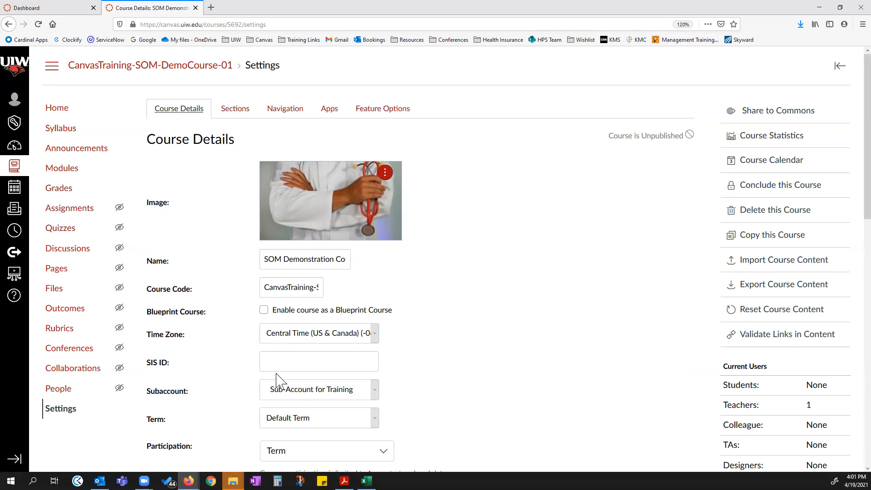
left_click(242, 112)
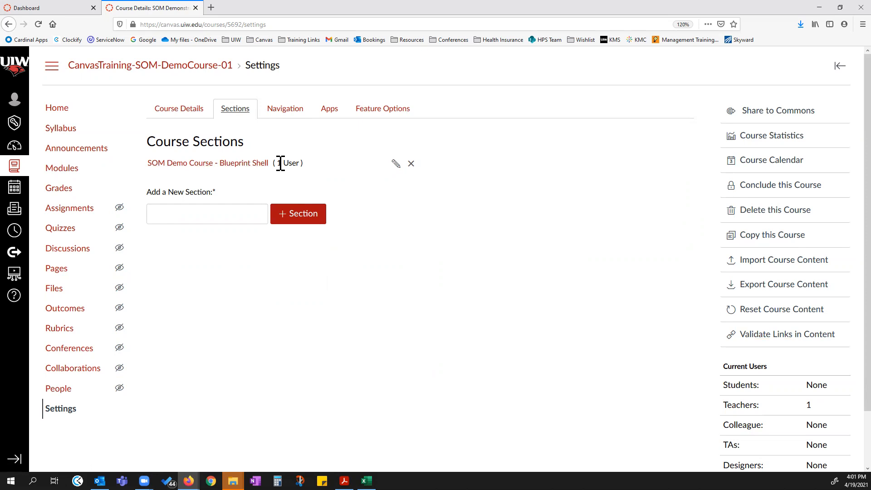
left_click_drag(280, 163, 288, 164)
Move MyCoursEval from the hidden items to the end of the visible course navigation, below Grades, and save the navigation
left_click(289, 110)
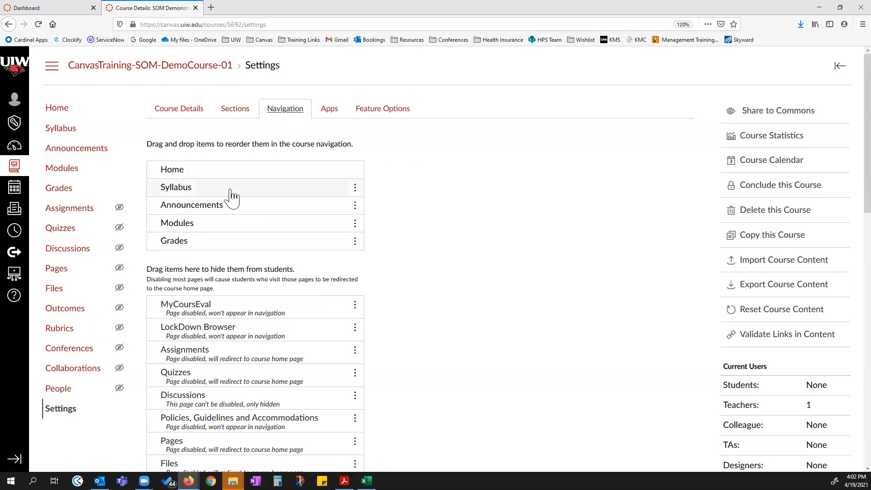
scroll(317, 208, "down", 3)
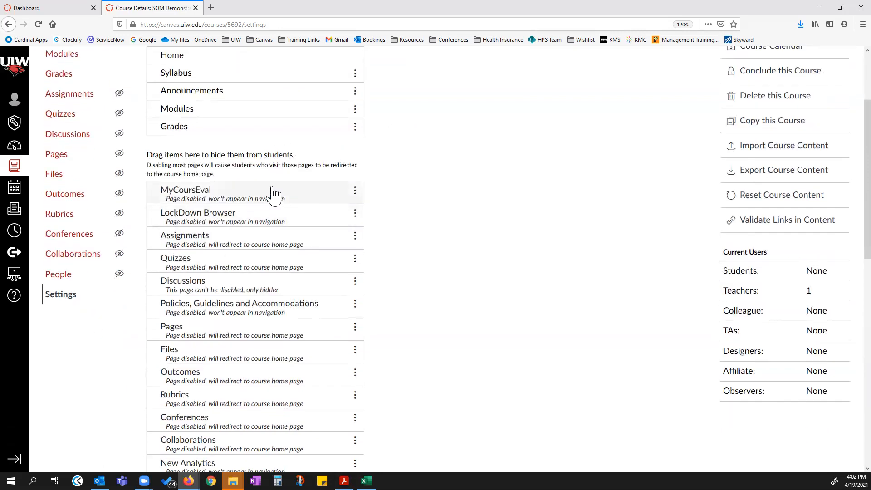
left_click_drag(261, 193, 259, 145)
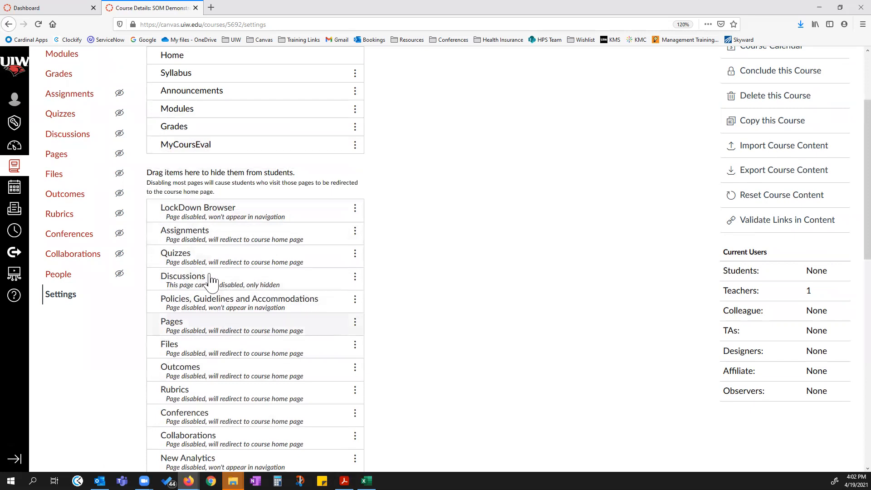
scroll(414, 281, "down", 12)
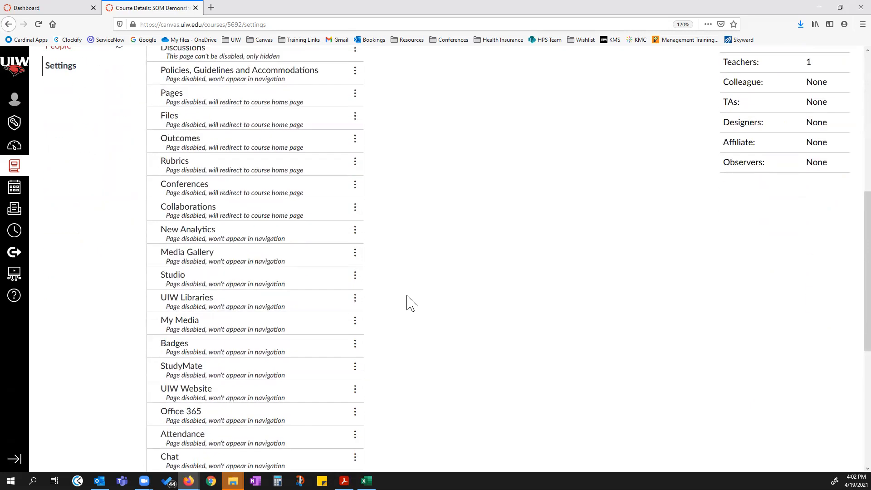
left_click(164, 438)
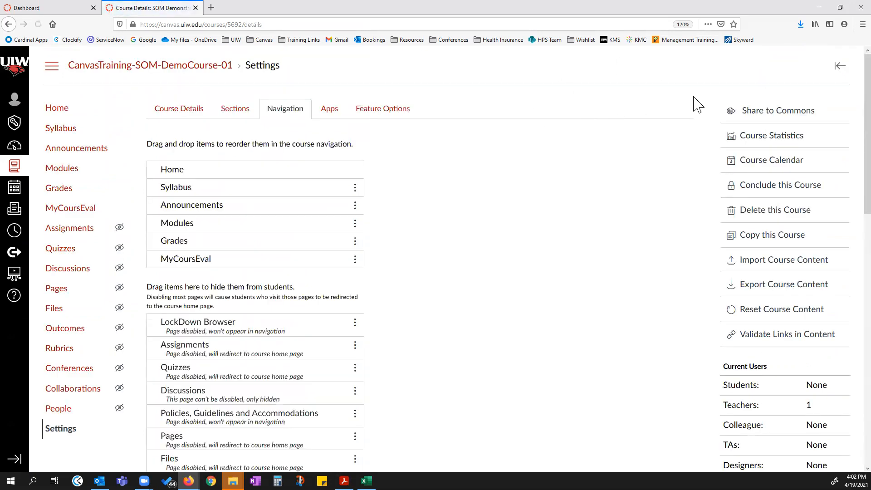
Open the course home page in a new browser tab, check the navigation in Student View, and leave it and close the tab
right_click(57, 111)
left_click(79, 116)
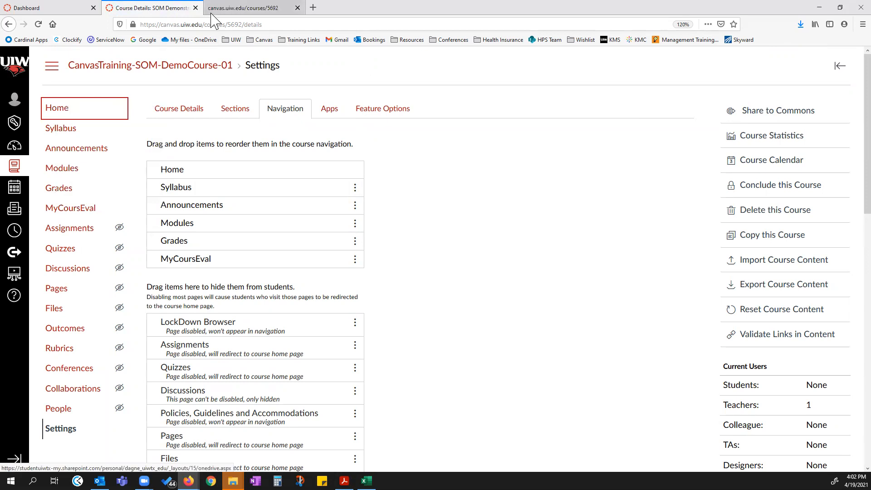
left_click(236, 9)
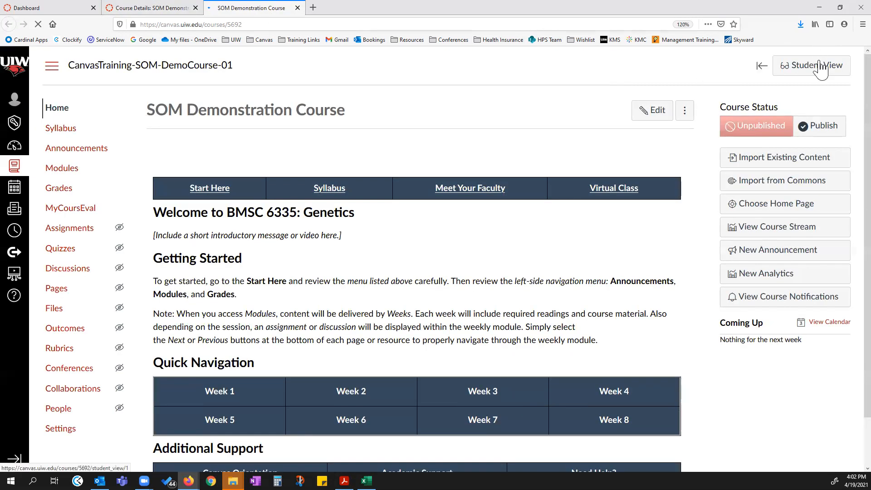
left_click(813, 77)
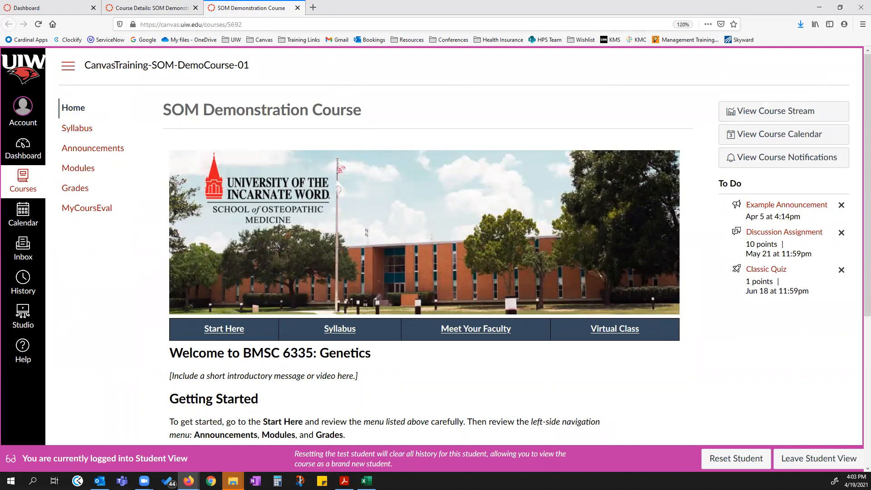
left_click(819, 458)
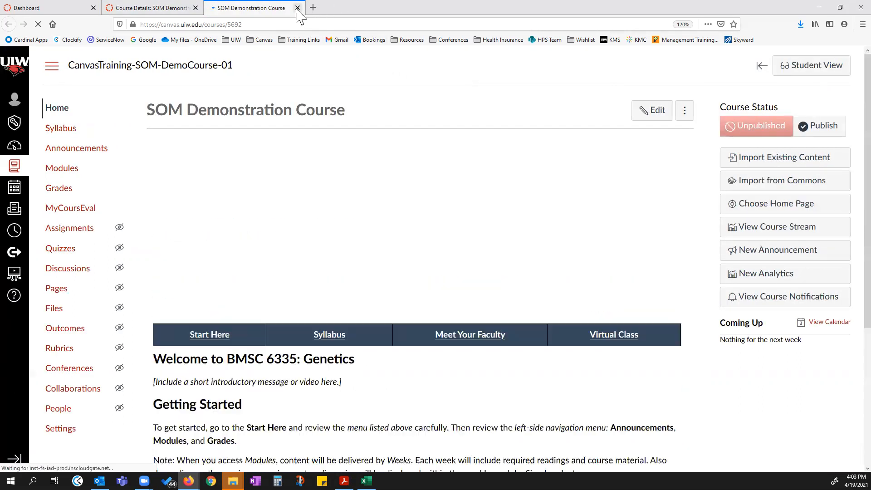
left_click(297, 8)
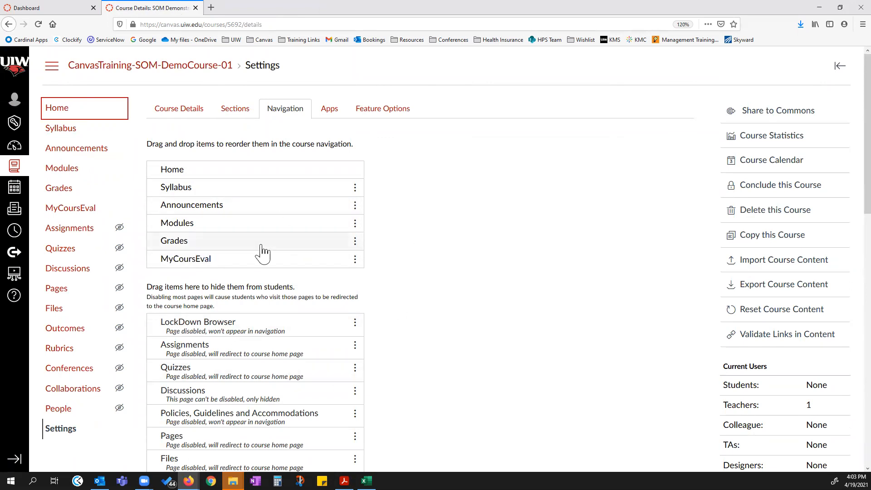
Filter the course's external apps to the installed ones and review them
left_click(329, 113)
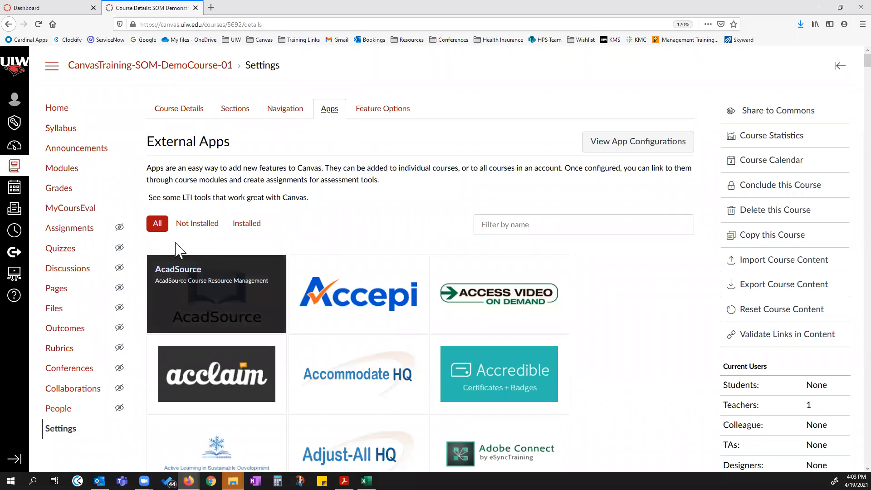
left_click(243, 227)
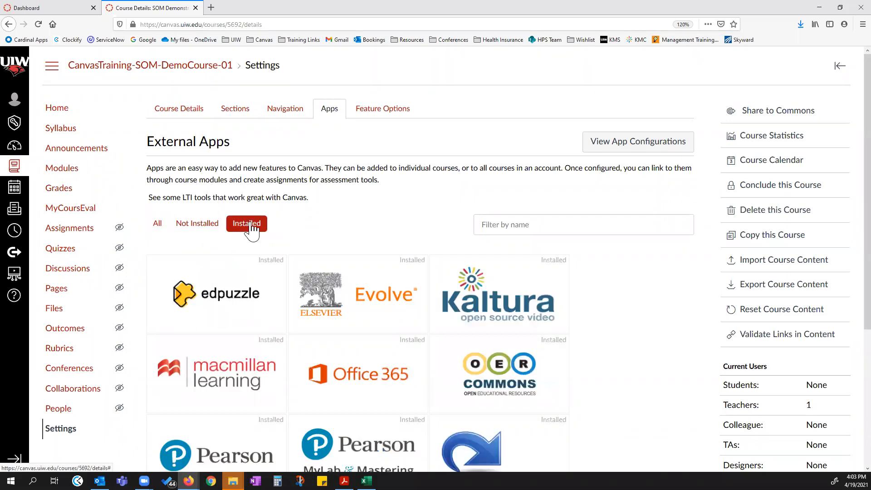
scroll(406, 207, "down", 3)
scroll(405, 207, "down", 3)
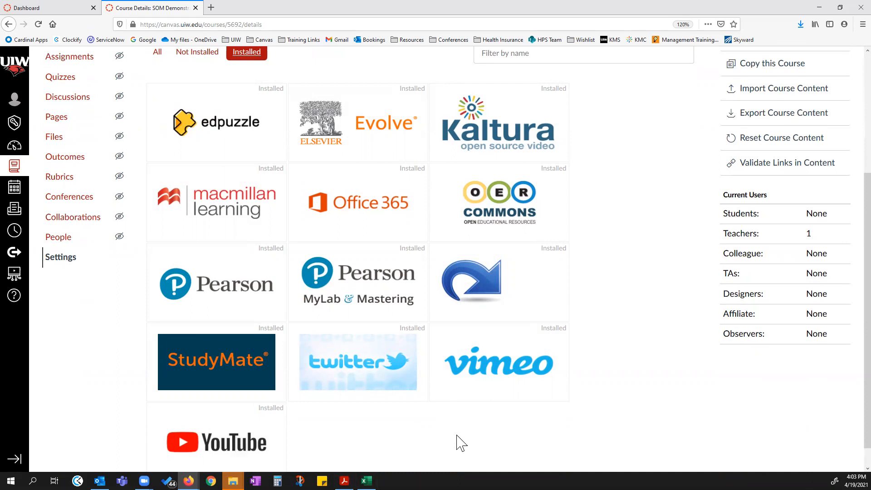
scroll(428, 382, "up", 3)
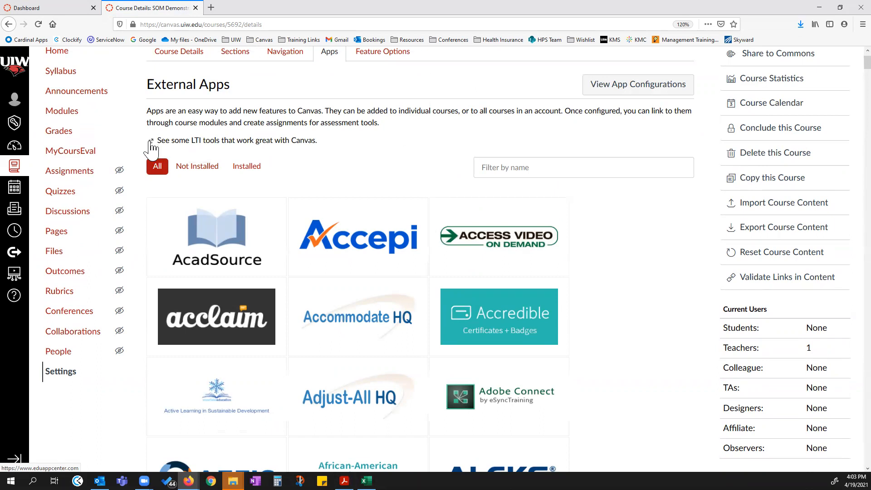
Open the page of LTI tools that work great with Canvas in a new browser tab and browse the listed apps
right_click(151, 146)
left_click(171, 151)
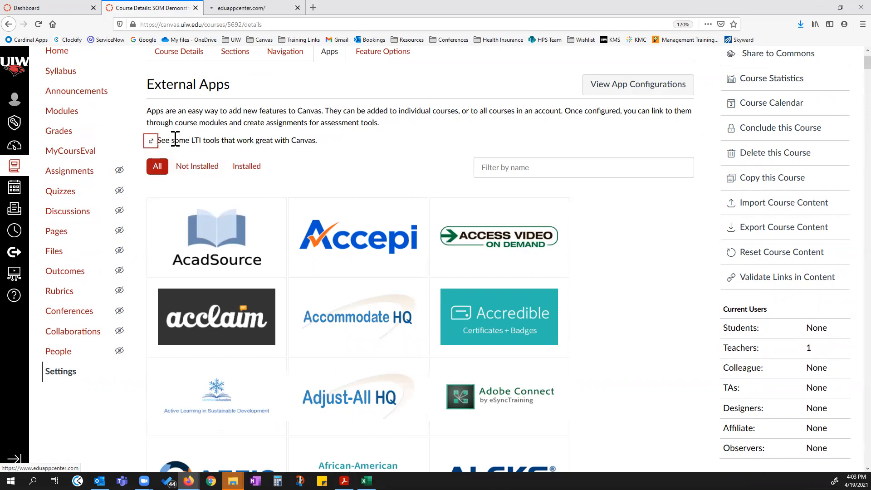
left_click(256, 9)
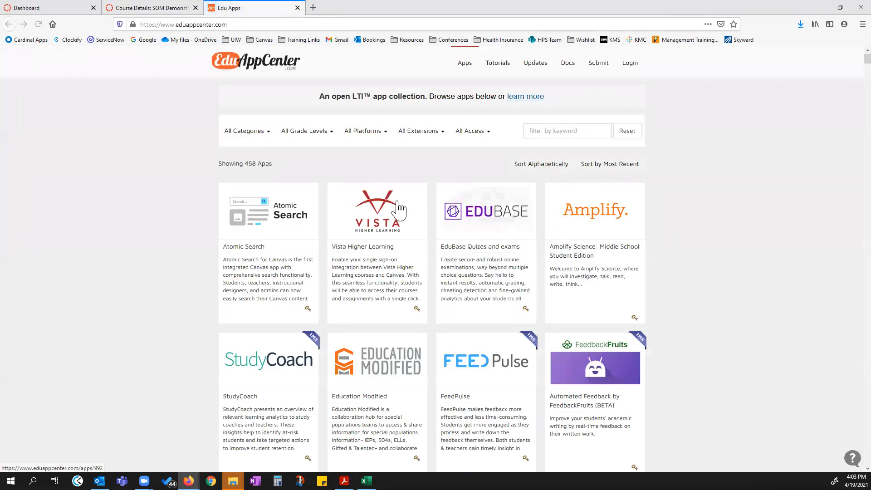
scroll(493, 223, "down", 1)
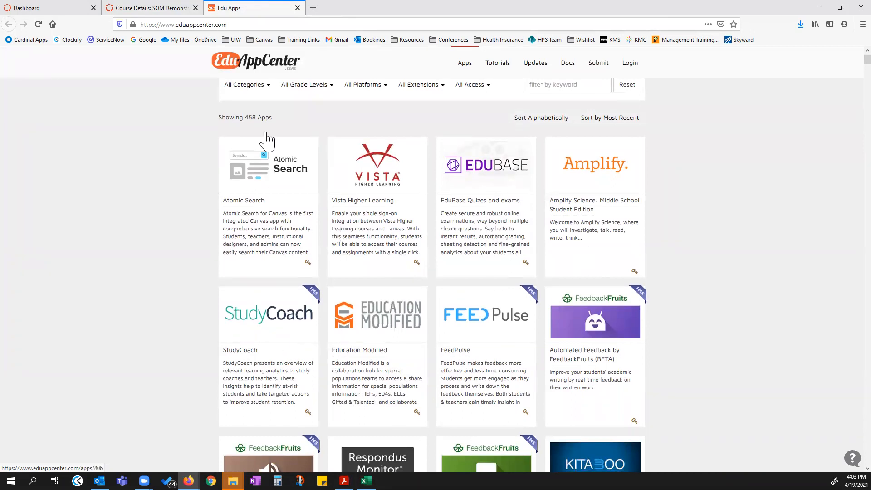
scroll(277, 309, "down", 2)
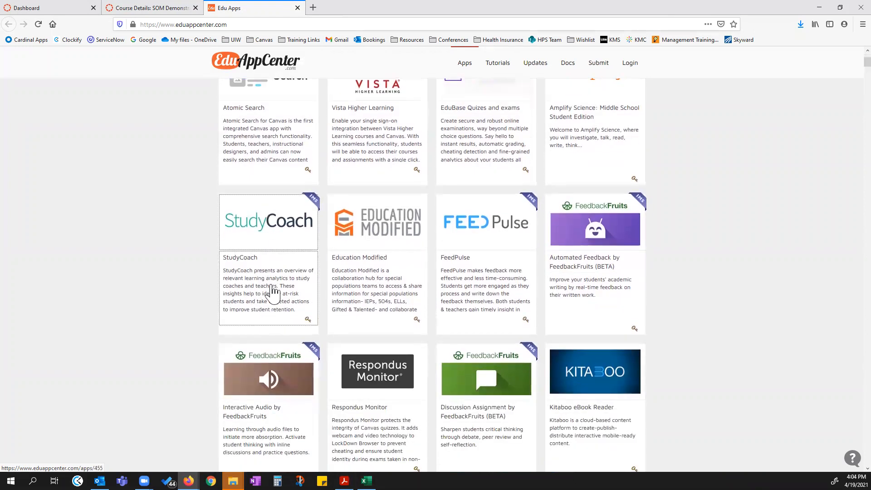
Open the StudyCoach app's details and review its description, installation instructions, accessibility, security and privacy information
left_click(272, 290)
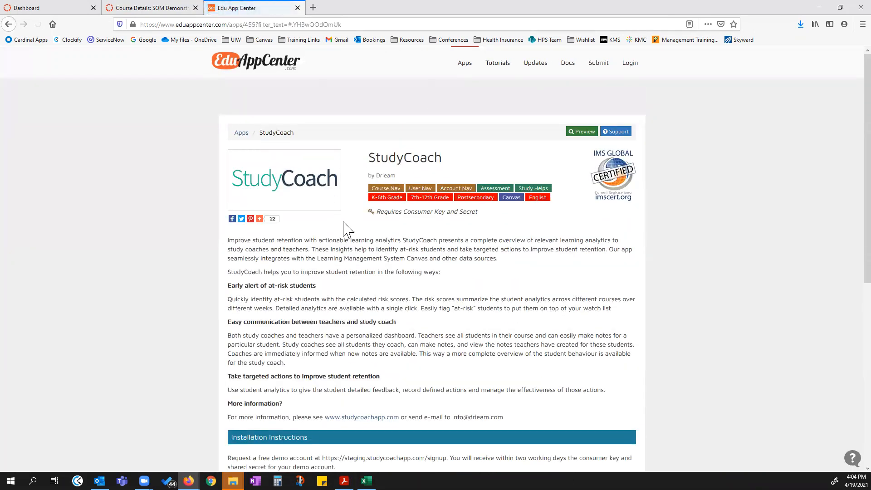
scroll(354, 228, "down", 2)
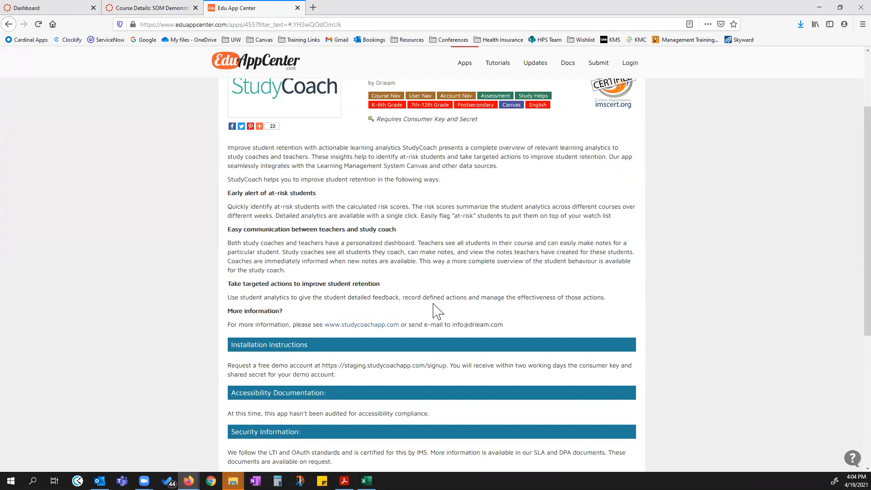
scroll(342, 255, "down", 5)
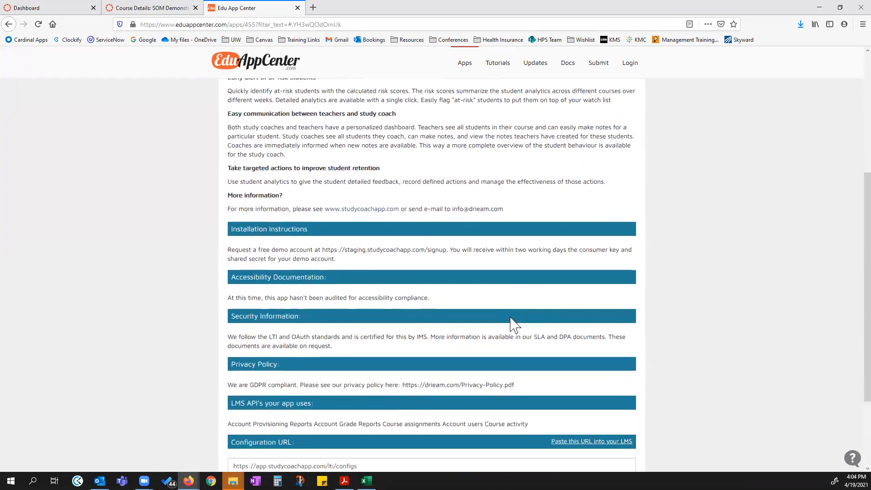
scroll(513, 325, "up", 6)
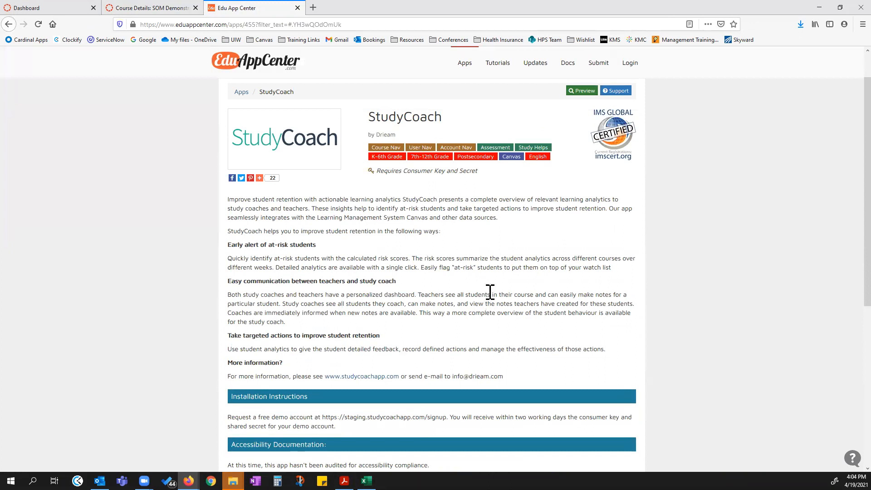
Return to the course's External Apps page and highlight the note about LTI tools that work great with Canvas
left_click(157, 12)
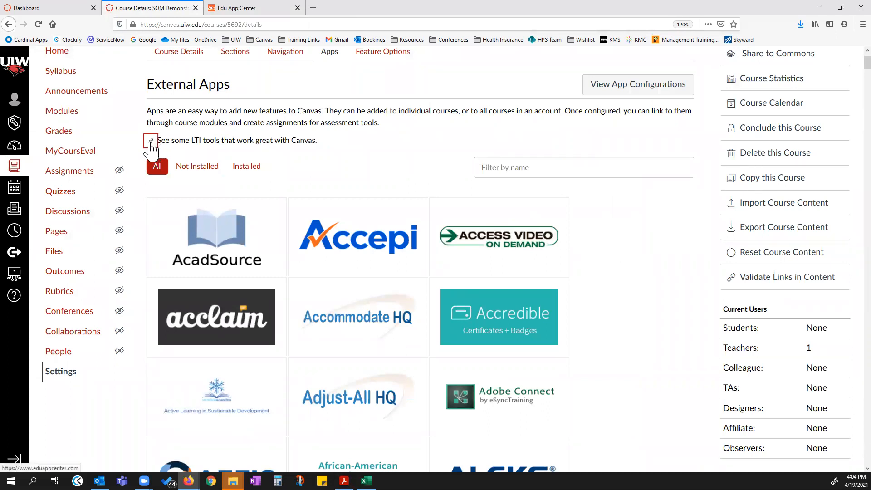
left_click_drag(177, 139, 286, 140)
left_click(288, 140)
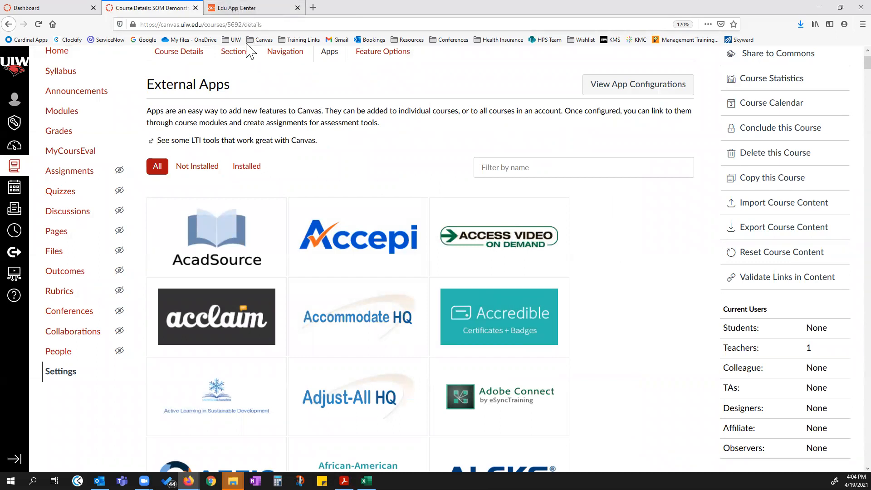
In the course's feature options, view the Anonymous Grading description and its available states, and collapse it
scroll(359, 141, "up", 2)
left_click(379, 112)
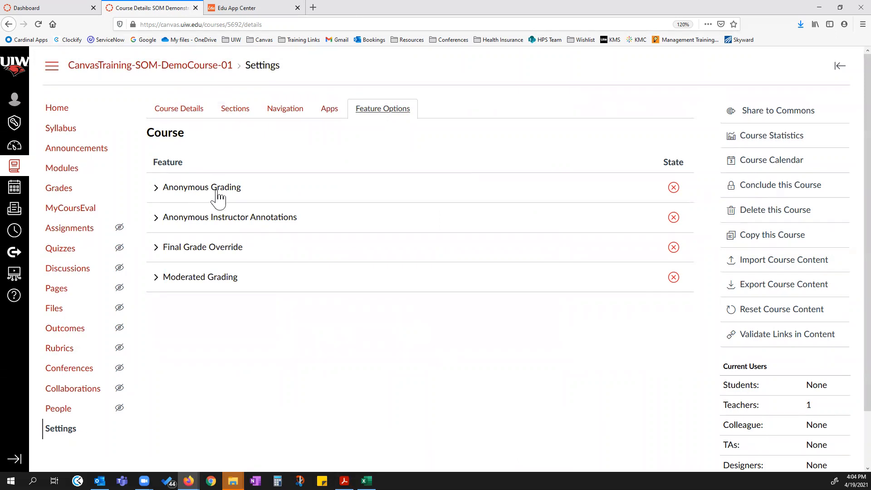
left_click(159, 188)
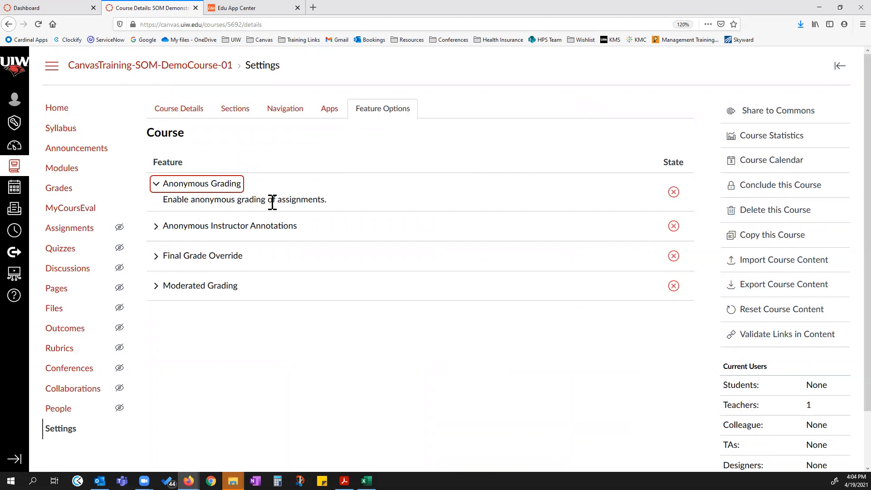
left_click(673, 193)
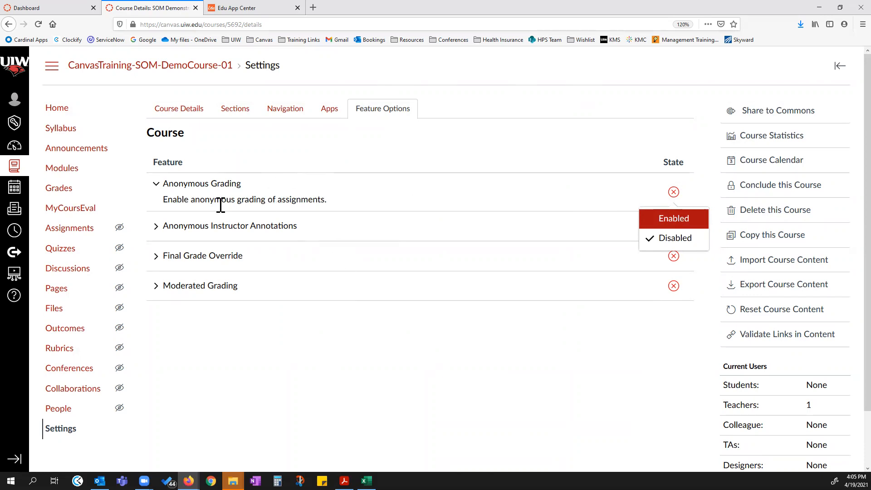
left_click(157, 186)
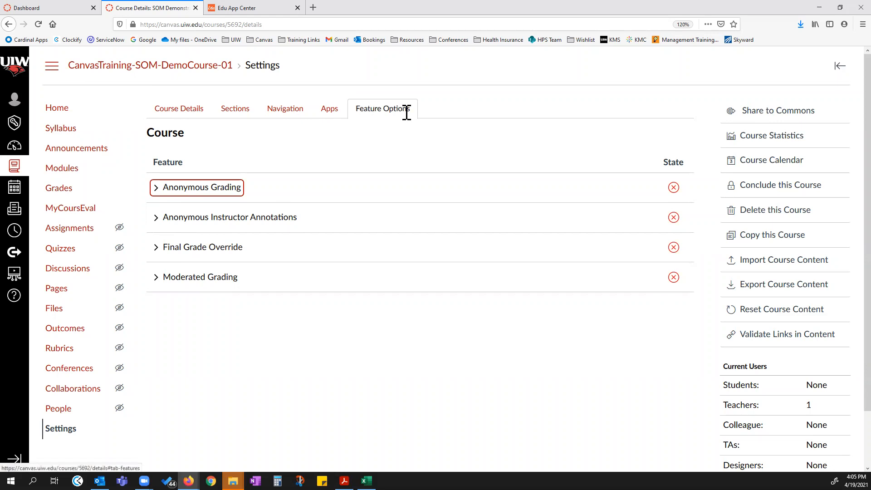
Expand the Anonymous Instructor Annotations feature and read its description
left_click(156, 218)
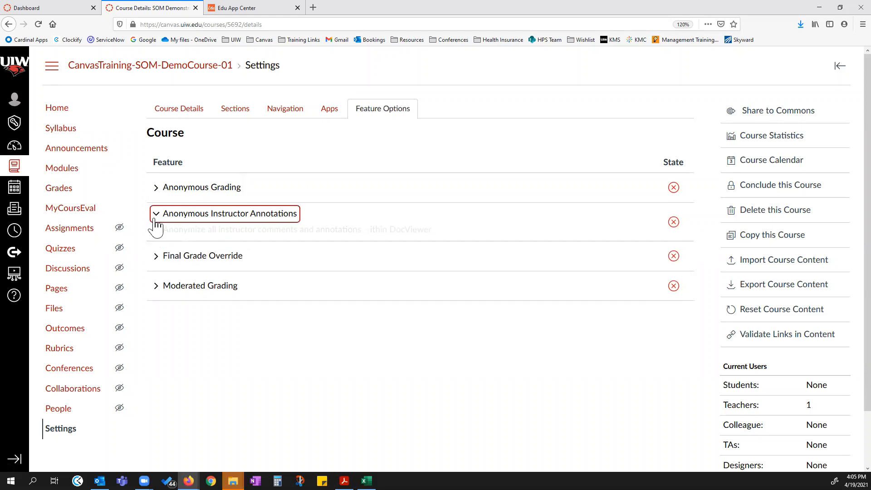
left_click_drag(192, 231, 404, 229)
left_click(405, 229)
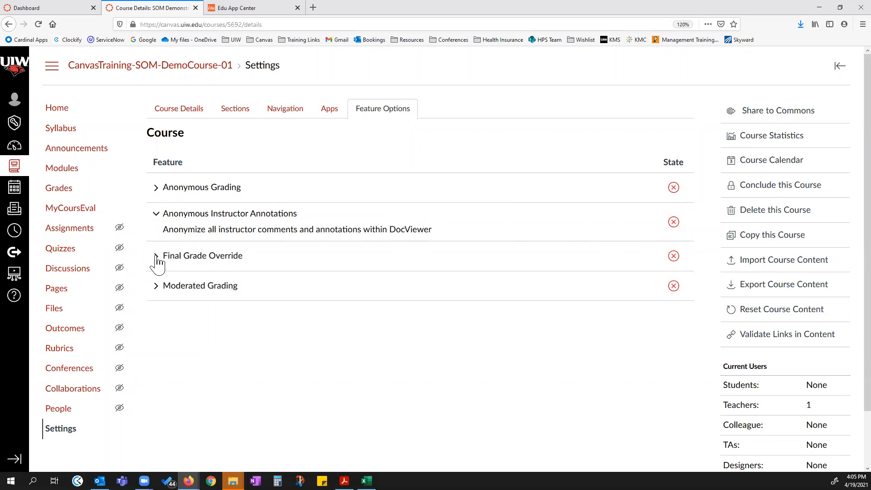
Expand the Final Grade Override description, and open the Canvas Guides from Help in a new browser tab
left_click(157, 256)
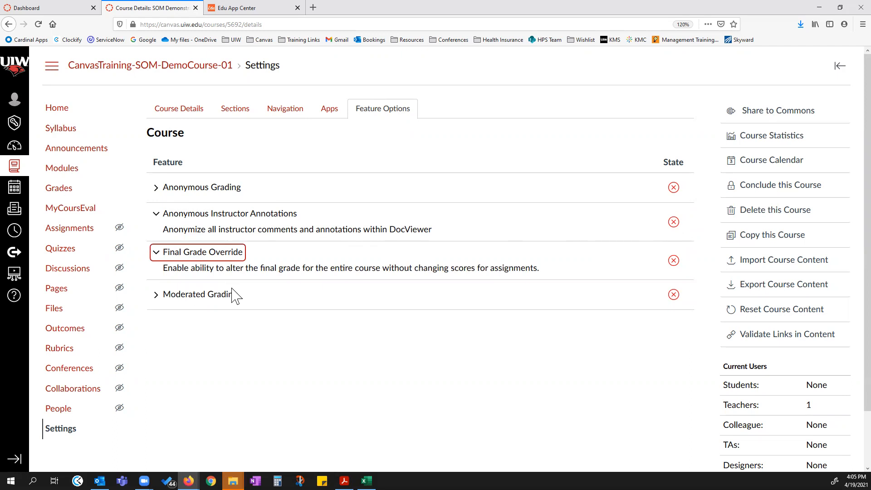
left_click(14, 295)
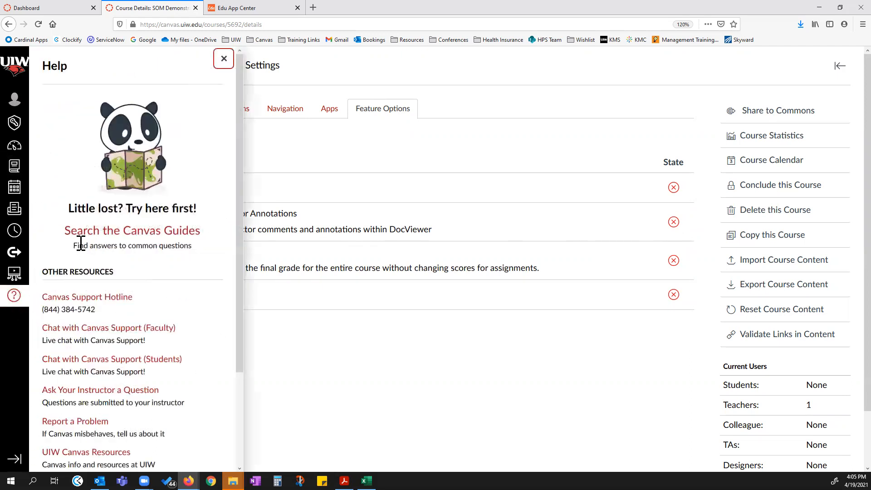
right_click(122, 231)
left_click(136, 235)
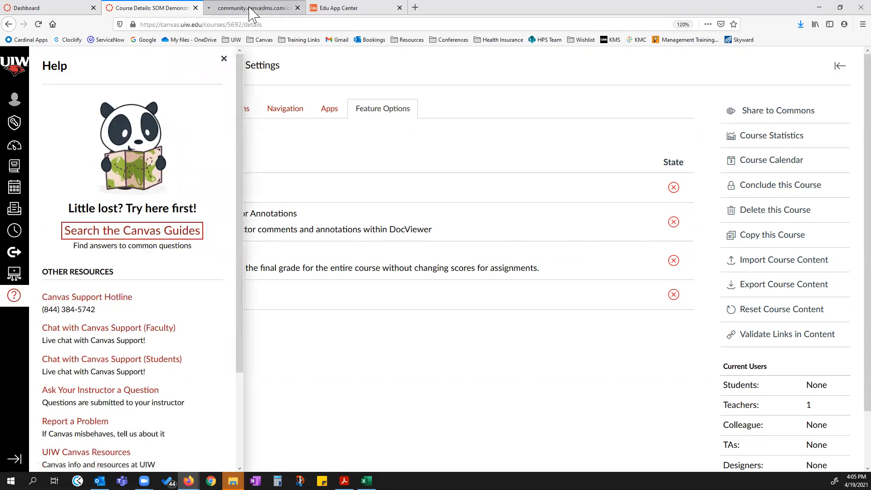
left_click(252, 7)
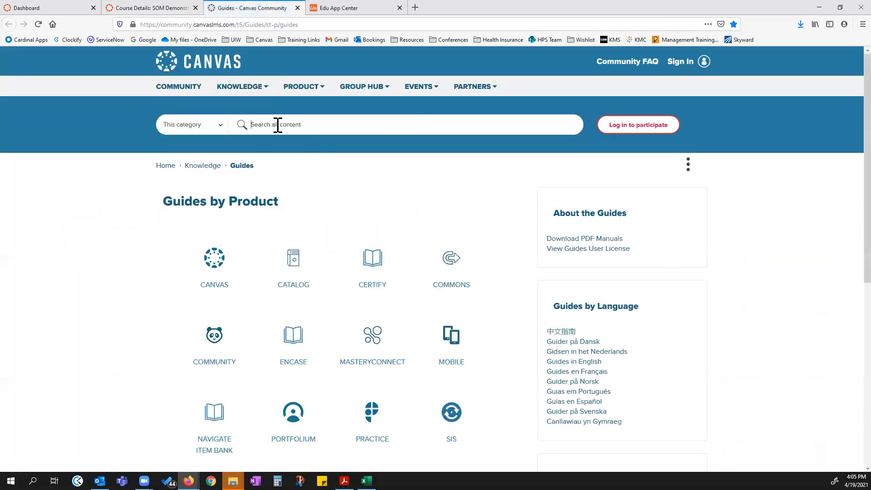
Return to the course's feature options, close Help, and expand the Moderated Grading description
left_click(169, 9)
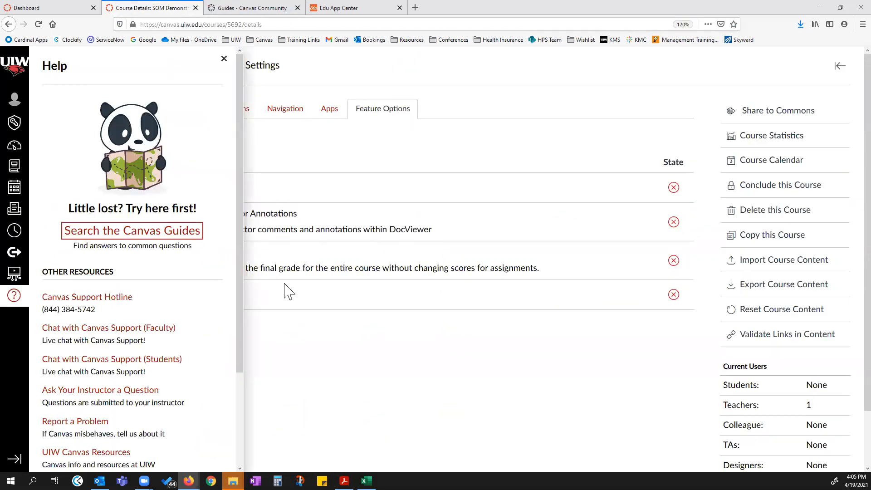
left_click(223, 59)
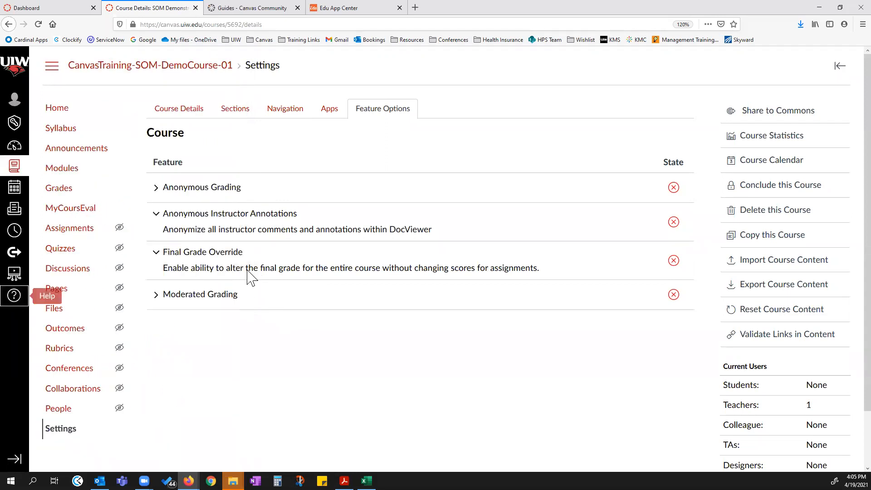
left_click(156, 294)
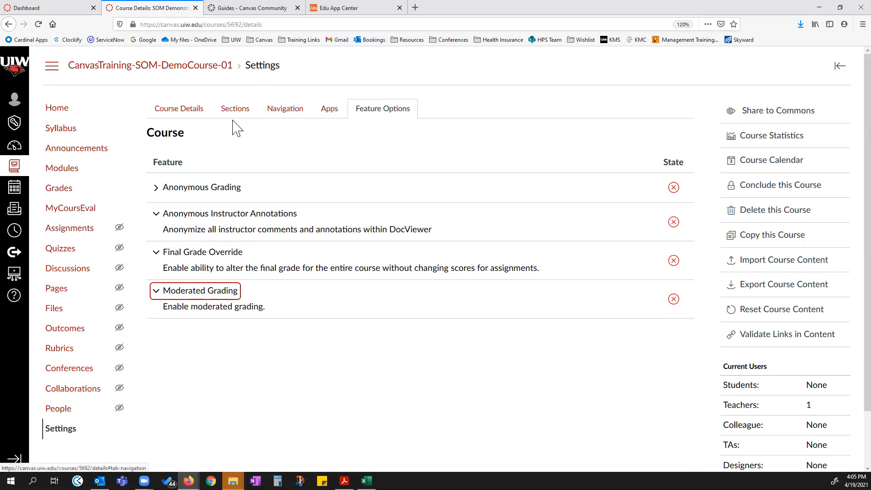
Remove the current course image in the Course Details settings
left_click(183, 111)
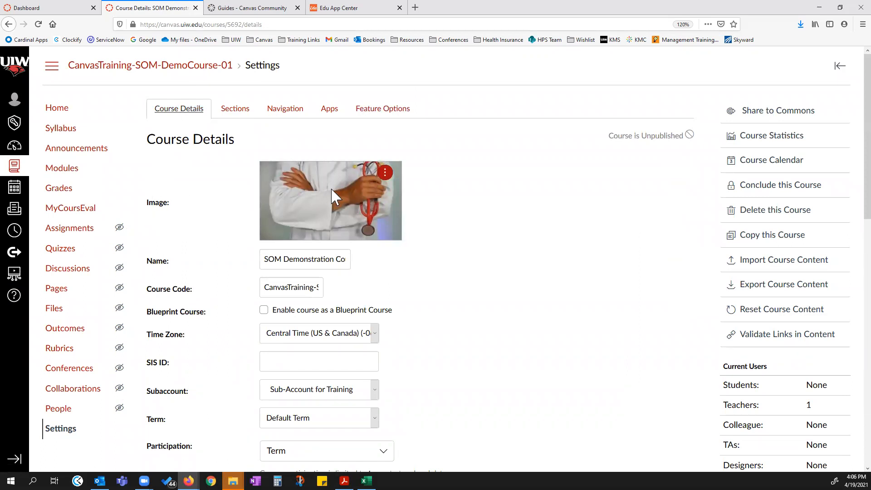
left_click(383, 175)
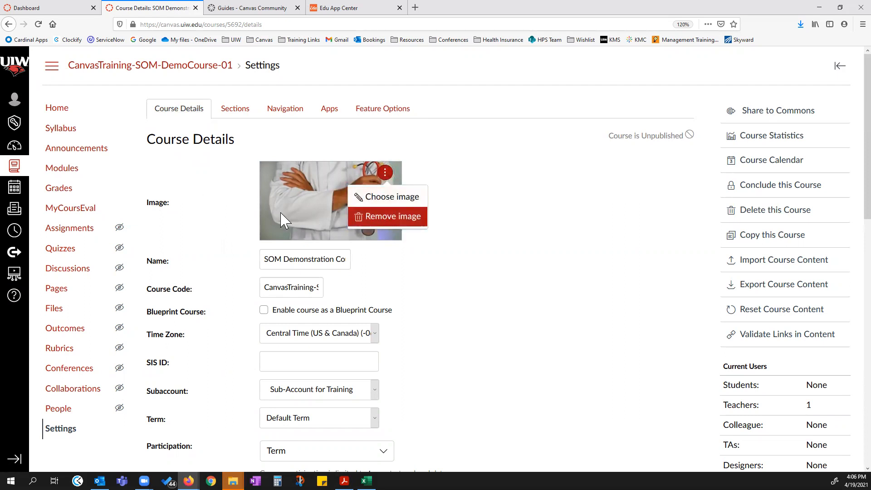
left_click(386, 219)
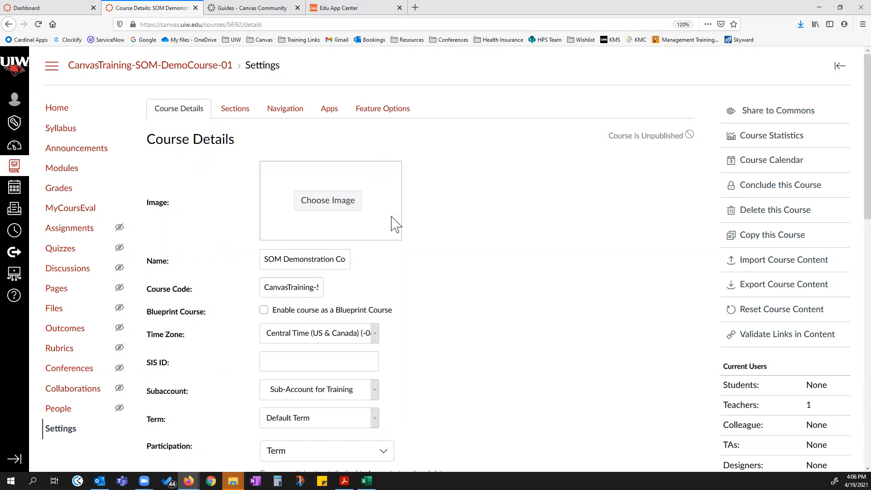
Search Unsplash for medicine, choose the black-and-white stethoscope photo as the course image, and save the course details
left_click(347, 207)
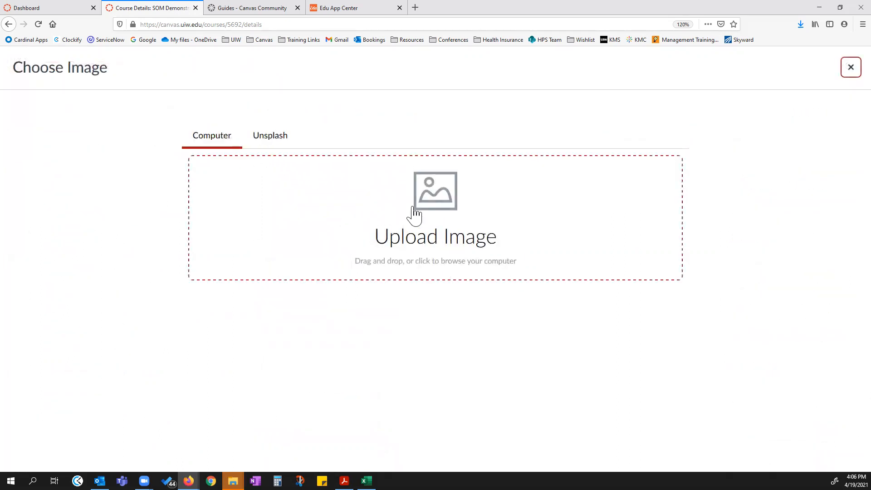
left_click(274, 138)
left_click(313, 206)
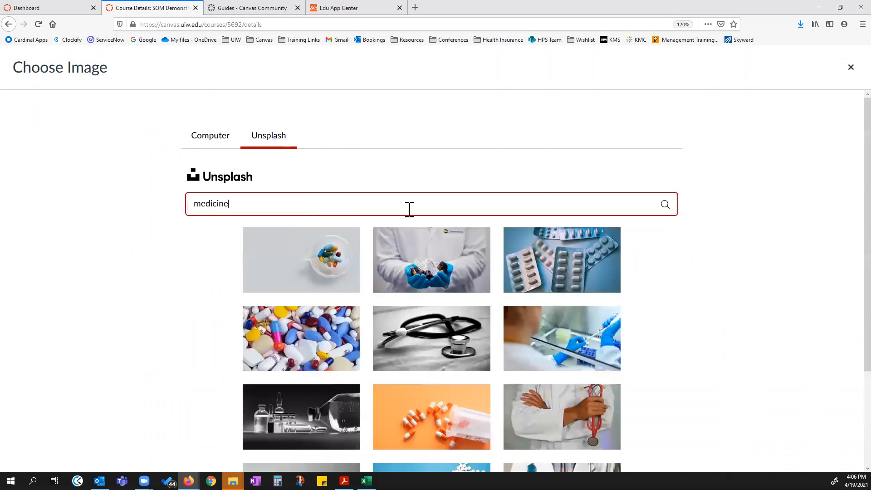
scroll(551, 215, "down", 3)
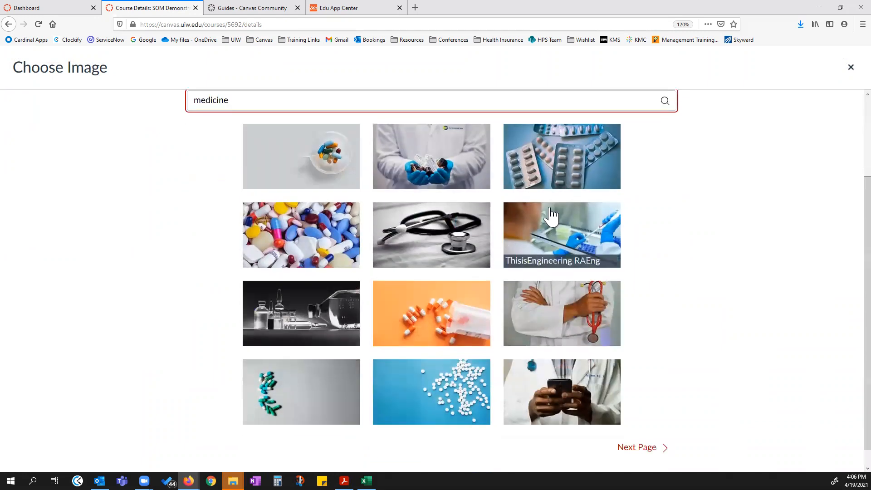
scroll(460, 231, "down", 1)
left_click(460, 231)
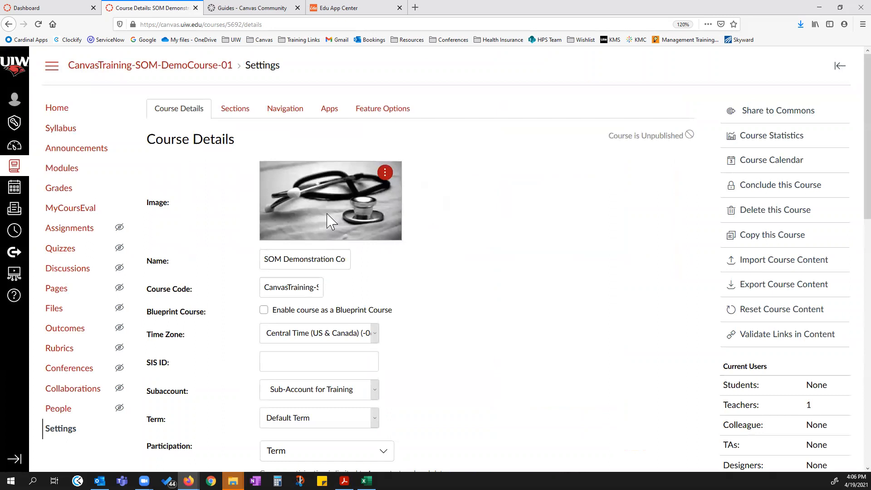
scroll(499, 344, "down", 10)
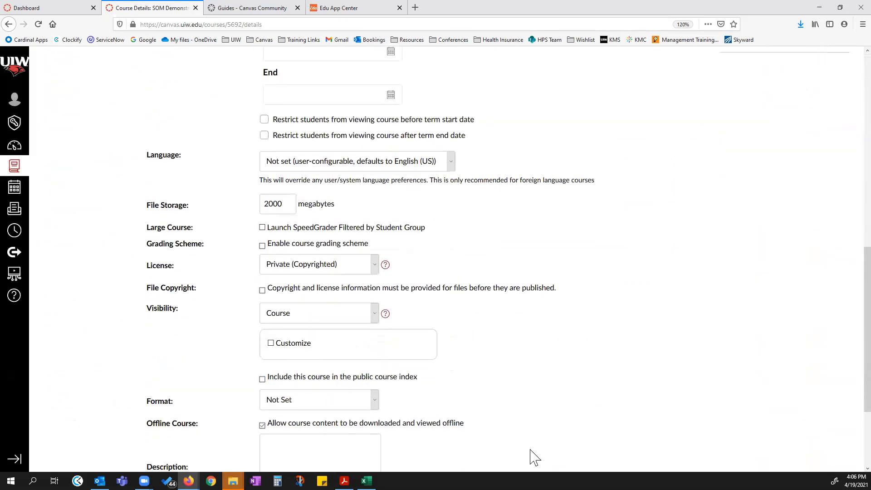
left_click(637, 418)
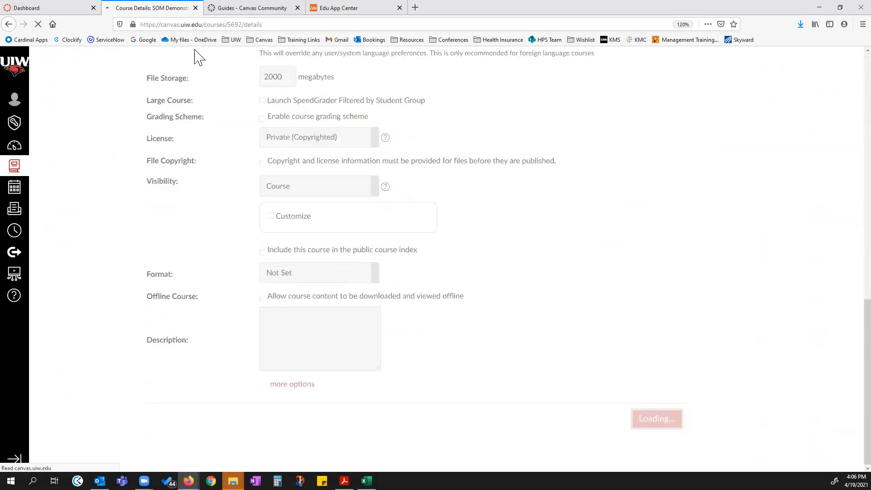
Reload the Dashboard and view the image on the SOM Demonstration Course card
left_click(44, 10)
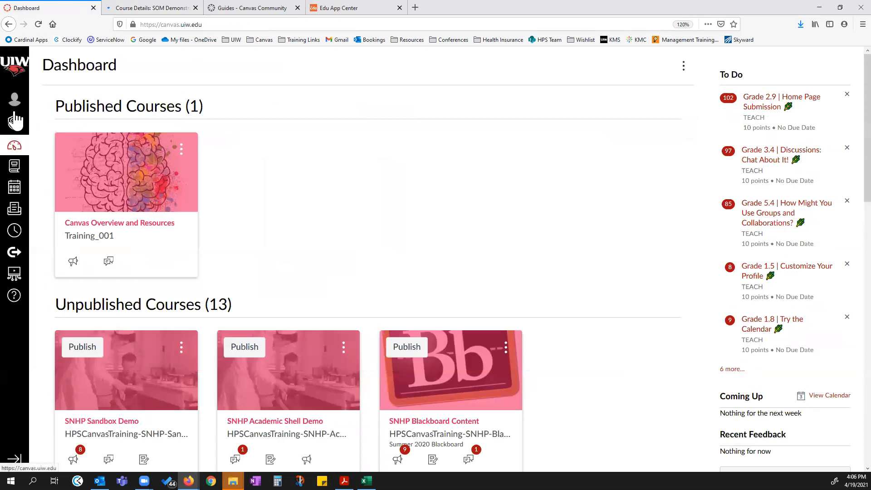
left_click(39, 24)
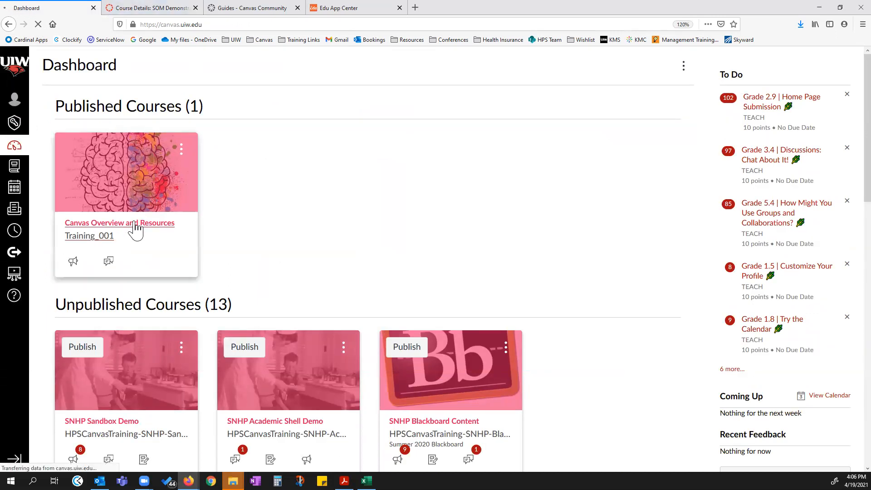
scroll(312, 317, "down", 15)
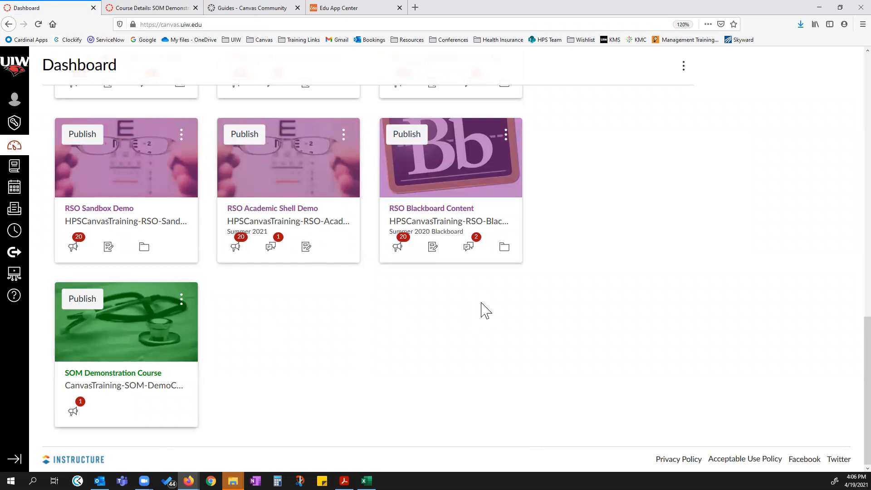
Return to the course details and view the available Subaccount and Term options, leaving both selections as they are
left_click(123, 8)
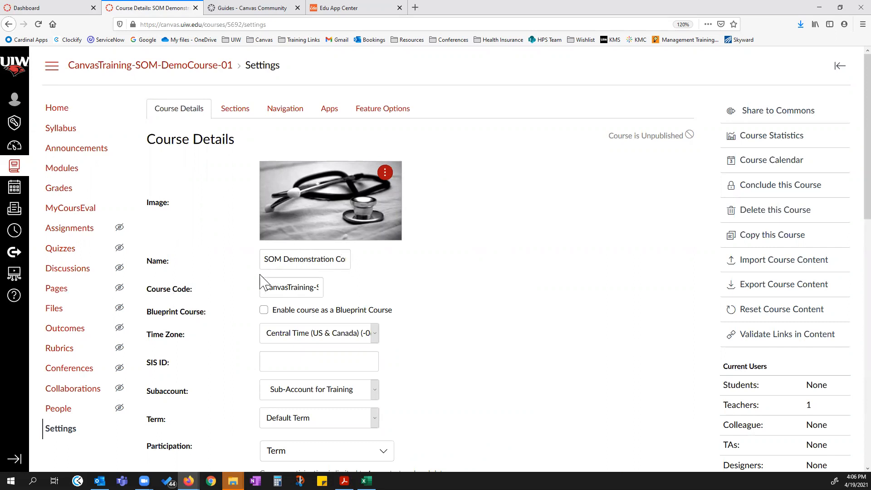
scroll(262, 375, "down", 1)
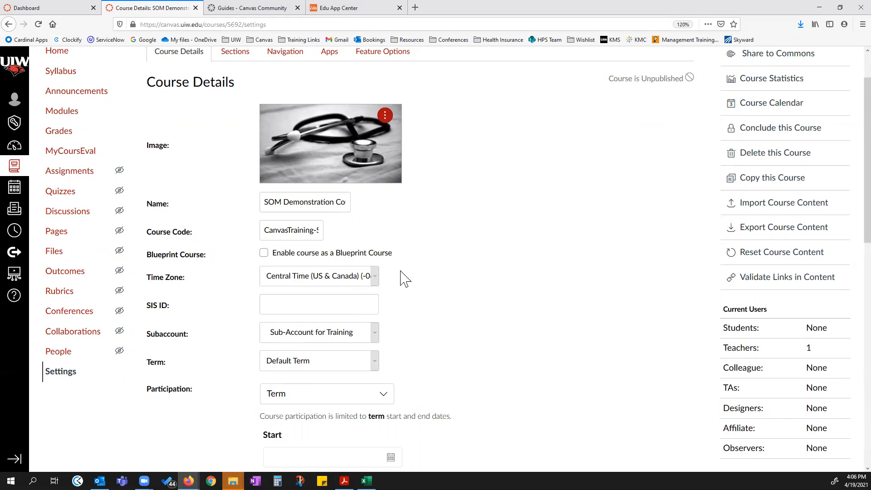
scroll(462, 274, "down", 2)
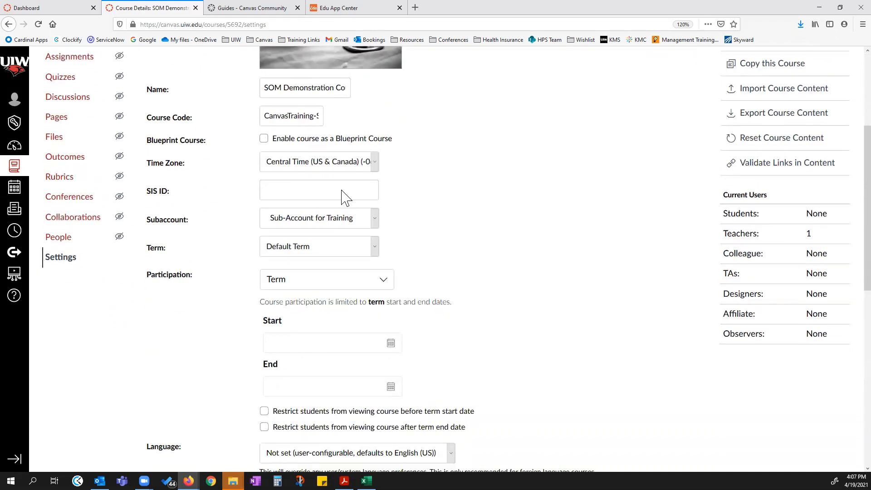
scroll(334, 195, "down", 1)
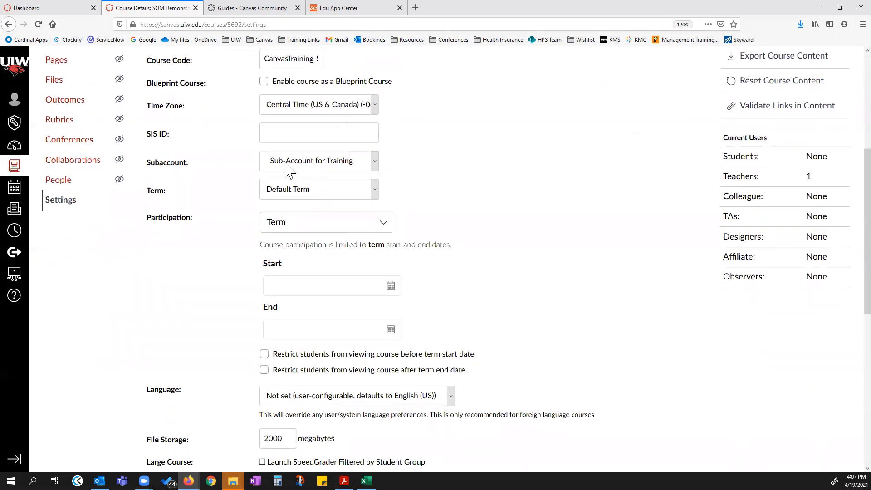
left_click(374, 161)
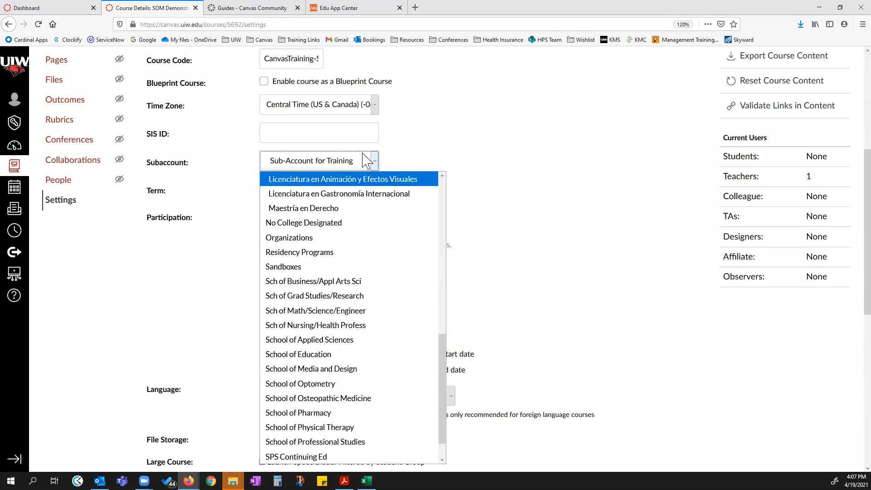
left_click(440, 117)
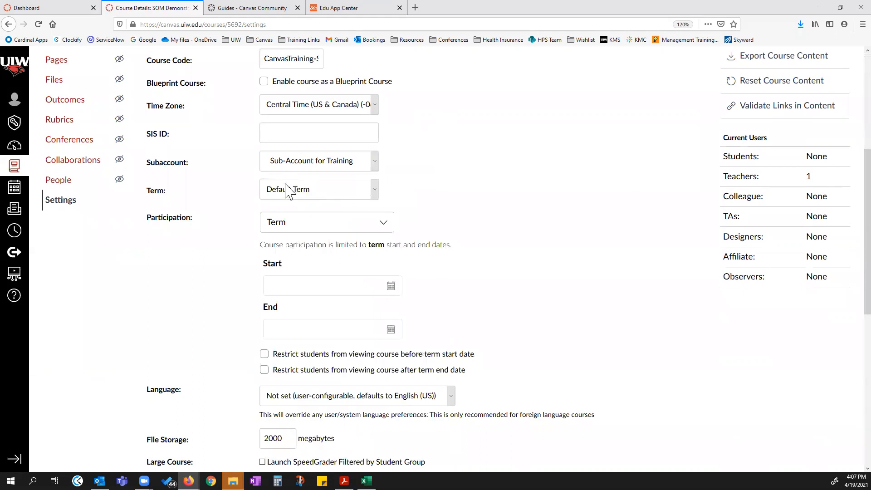
left_click(302, 193)
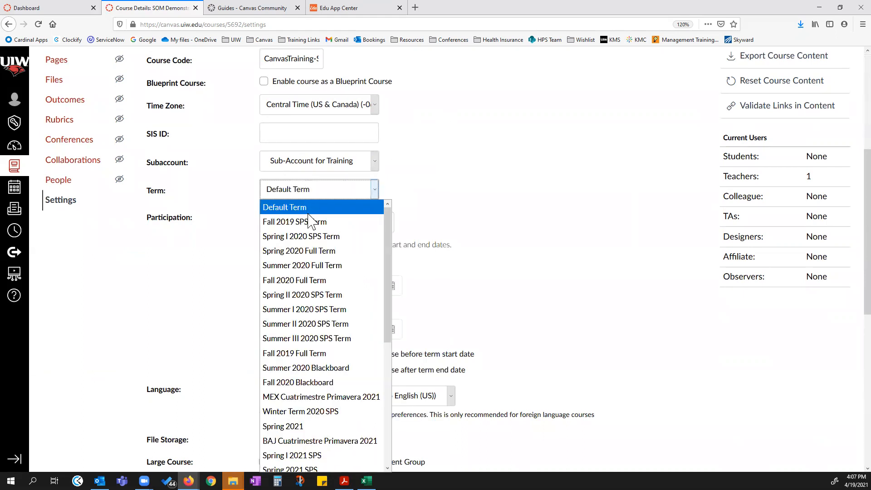
left_click(436, 142)
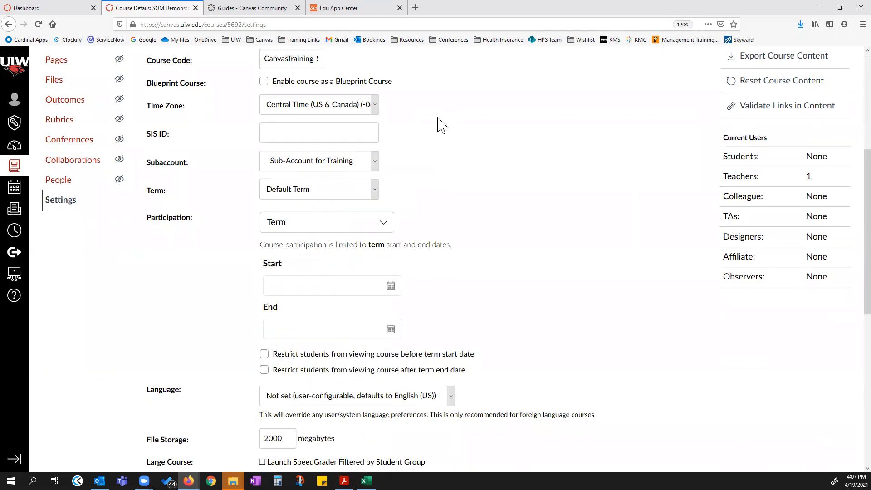
Set the course's Participation to Course
scroll(445, 146, "down", 2)
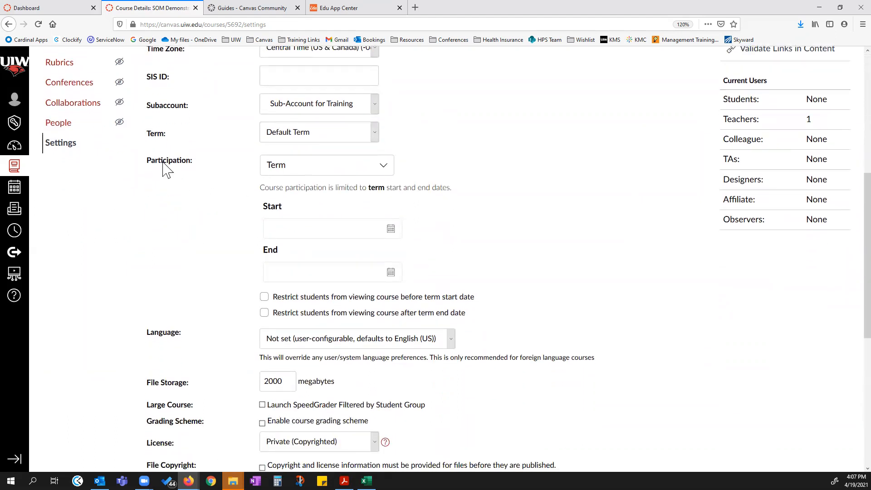
left_click(381, 165)
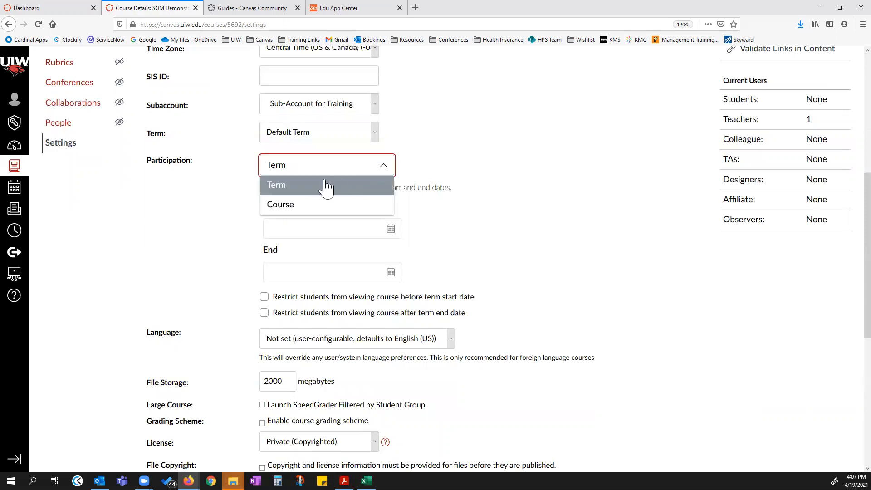
left_click(311, 205)
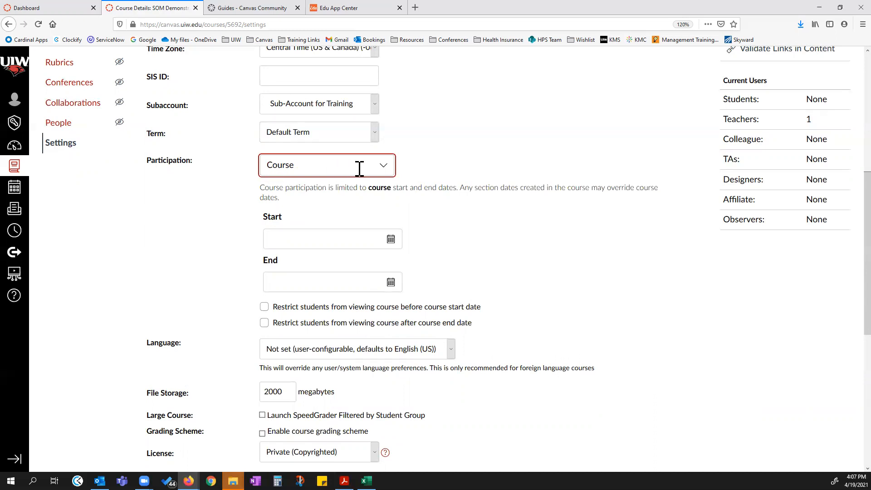
View the calendars for the course's Start and End dates without choosing a date
left_click(391, 241)
left_click(393, 310)
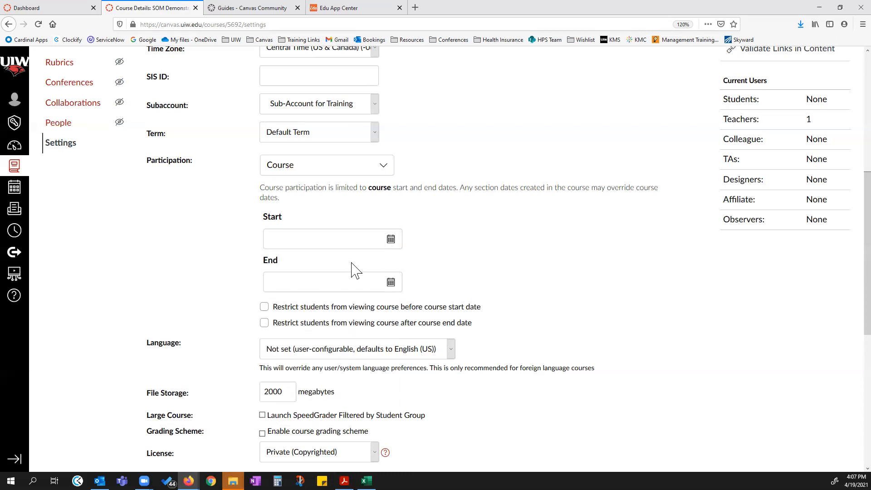
left_click(390, 282)
left_click(447, 245)
Try restricting students from viewing the course before its start date and after its end date, and clear both options
left_click_drag(274, 308, 484, 308)
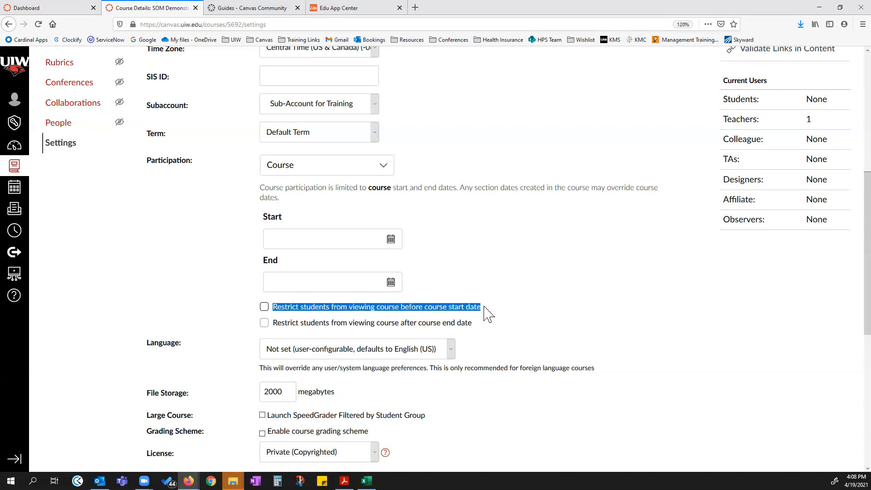
left_click(471, 307)
left_click_drag(279, 325, 491, 329)
left_click(492, 328)
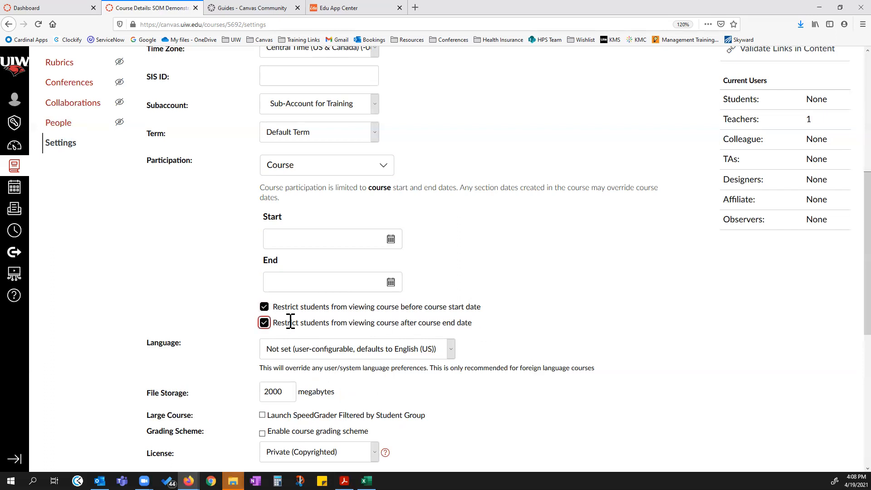
left_click(265, 307)
left_click(267, 323)
scroll(521, 287, "up", 6)
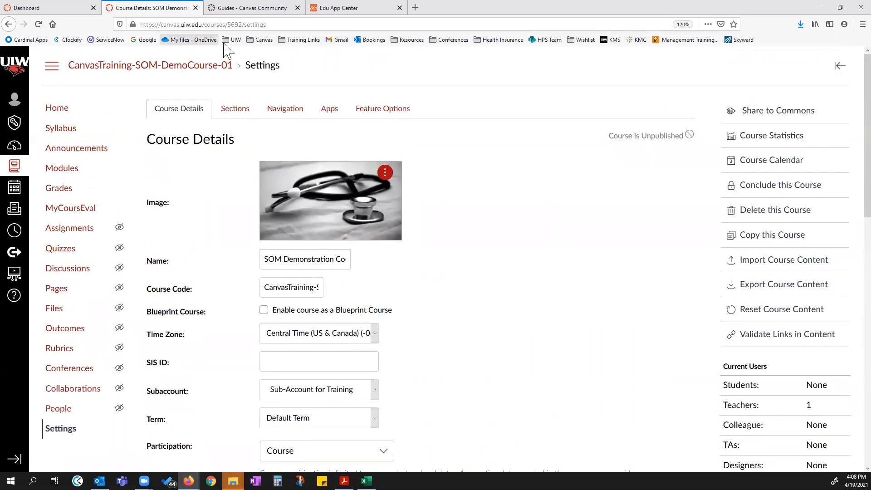
scroll(500, 350, "down", 2)
scroll(502, 356, "down", 2)
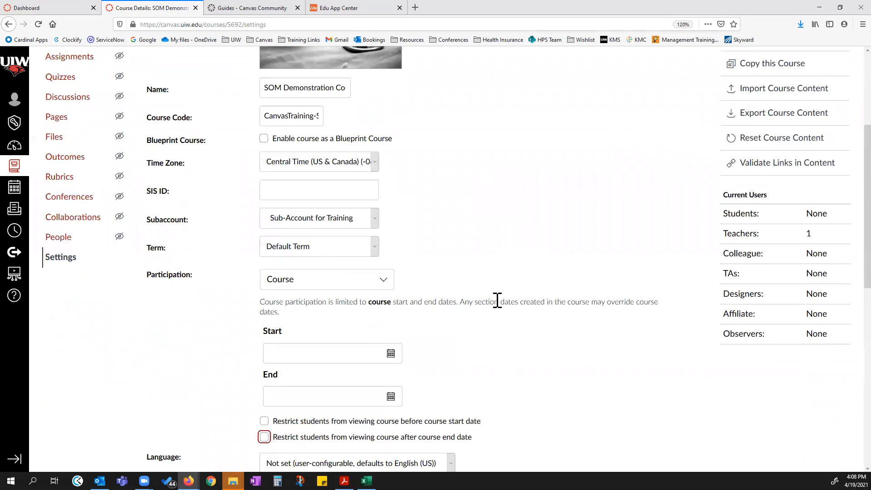
Enable the course grading scheme, view the default scheme's ranges and the alternative schemes, and return without selecting another one
scroll(501, 304, "down", 5)
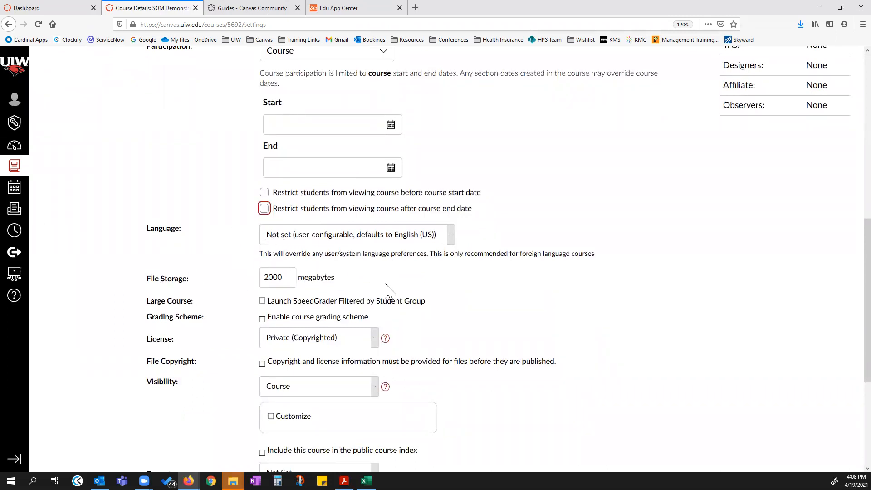
scroll(454, 295, "down", 1)
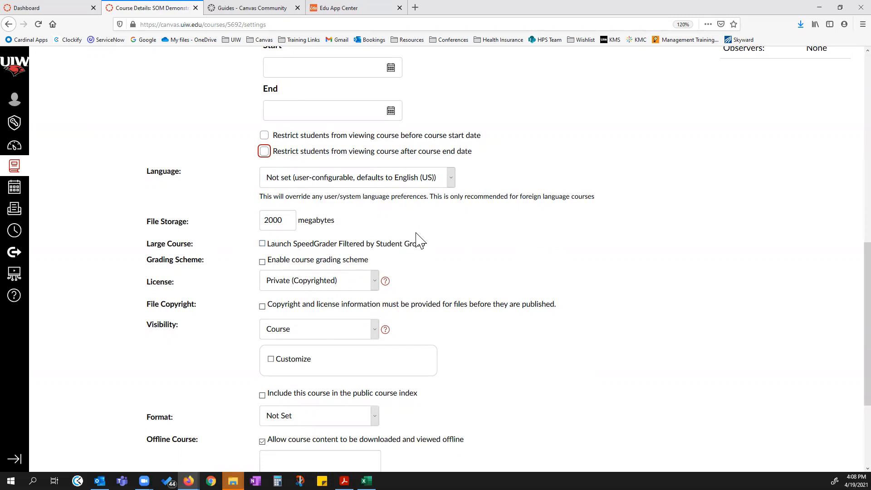
left_click(262, 262)
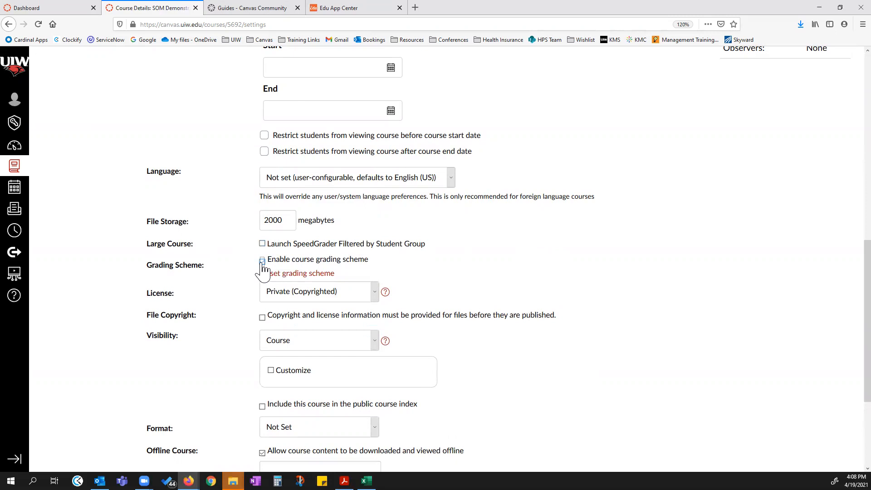
left_click(297, 273)
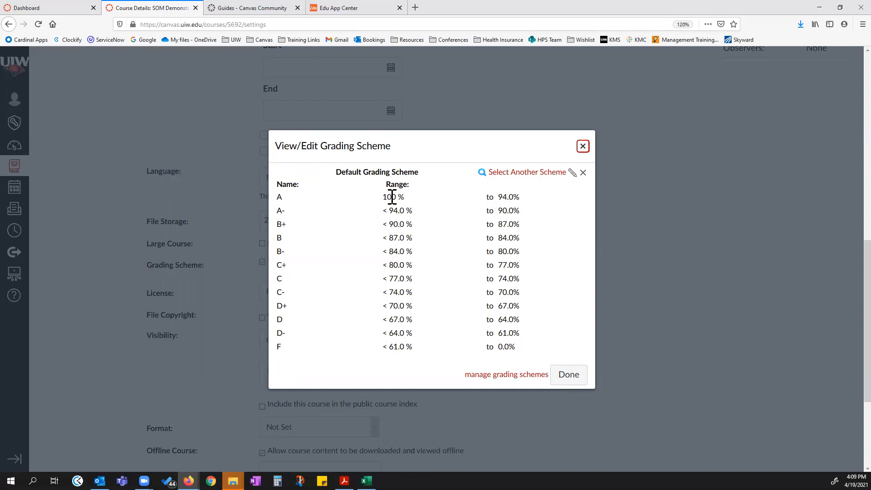
double_click(279, 197)
left_click(295, 206)
left_click(523, 177)
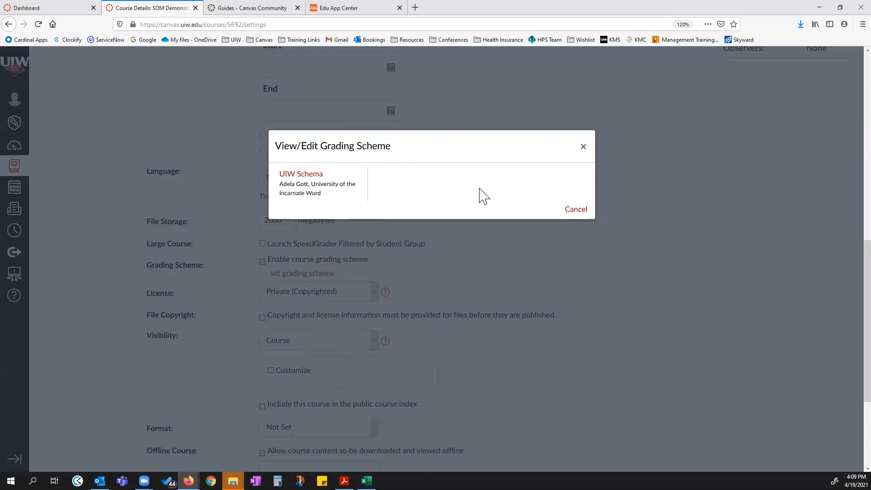
left_click(579, 210)
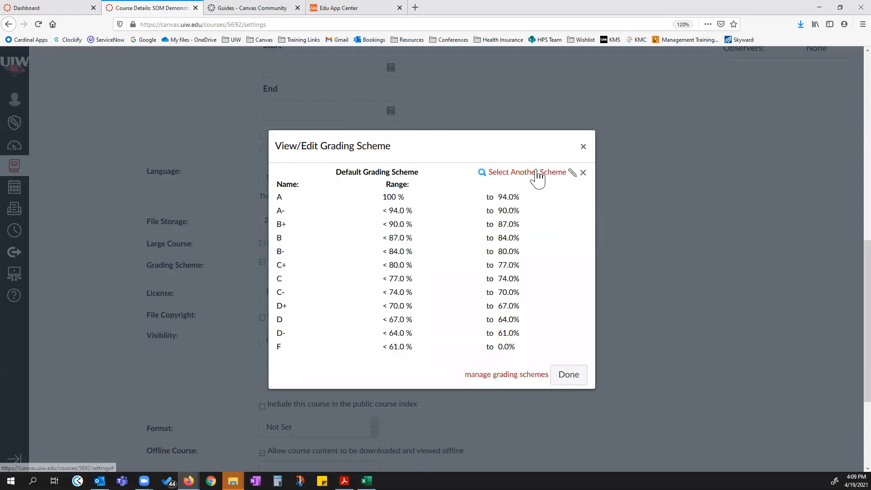
Open the default grading scheme for editing, cancel without changes, and turn the course grading scheme off
left_click(571, 173)
scroll(410, 149, "down", 2)
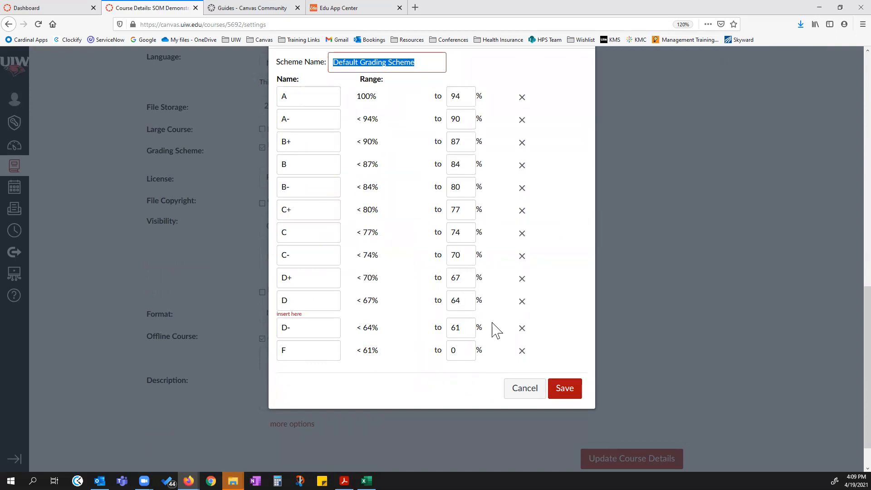
left_click(529, 390)
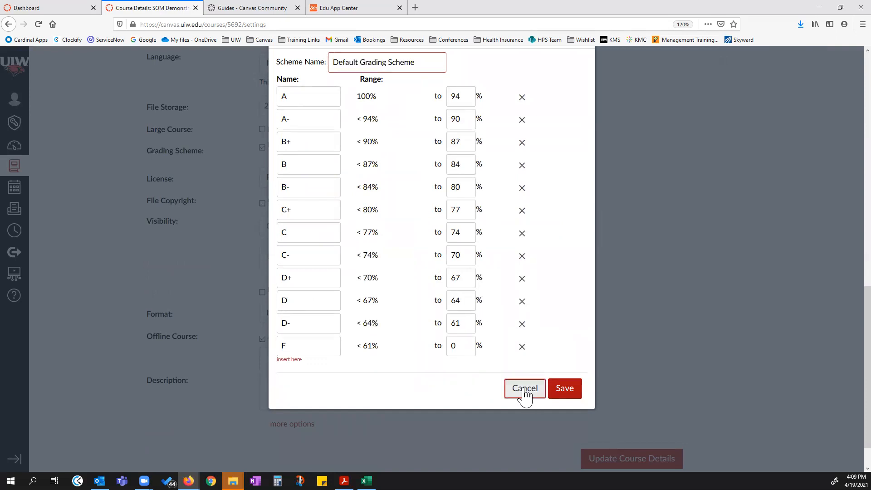
left_click(569, 260)
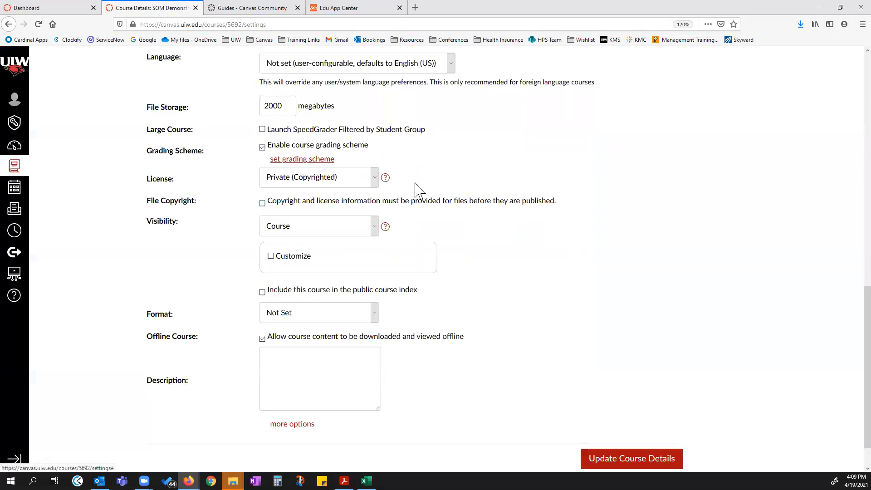
left_click(262, 147)
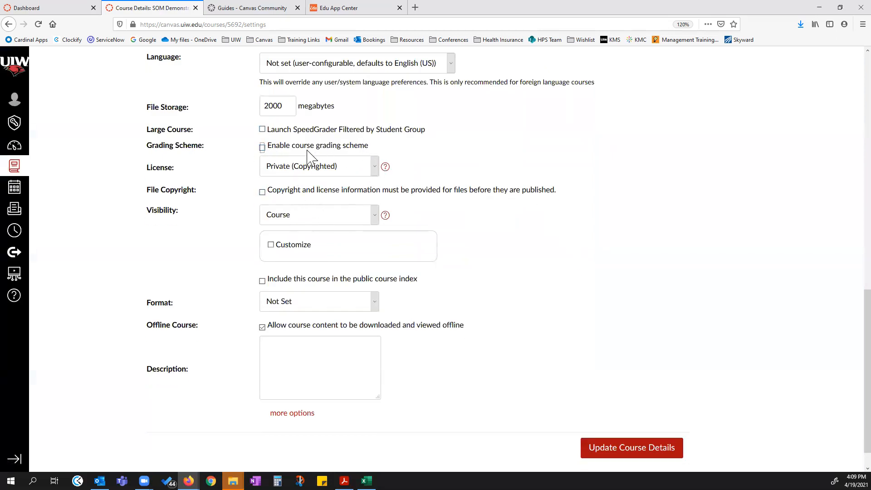
View the available License and Visibility options for the course, leaving both selections as they are
left_click(374, 166)
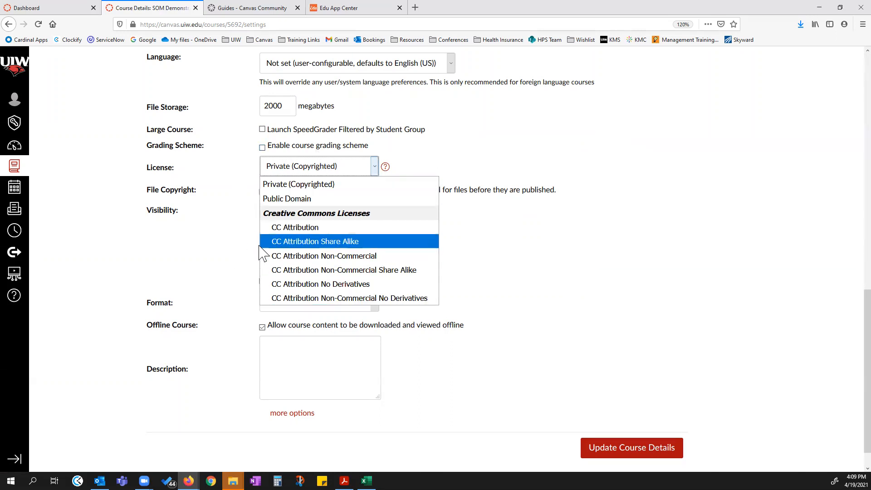
left_click(451, 156)
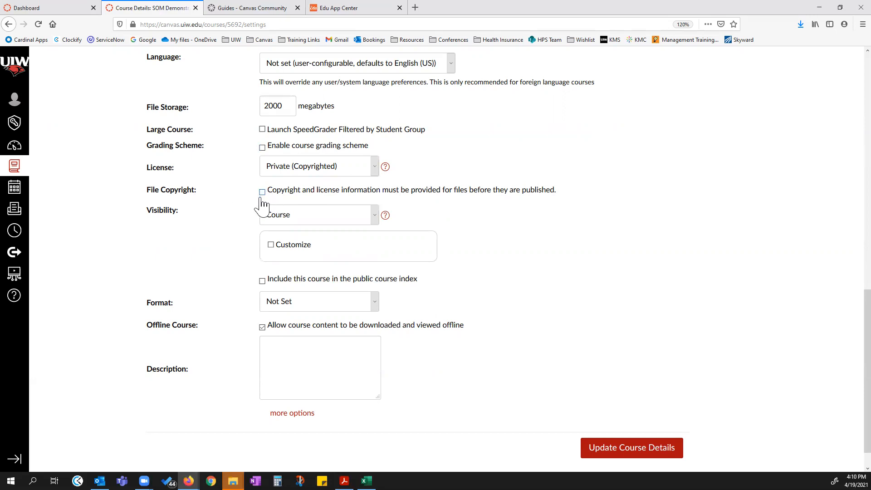
left_click(375, 213)
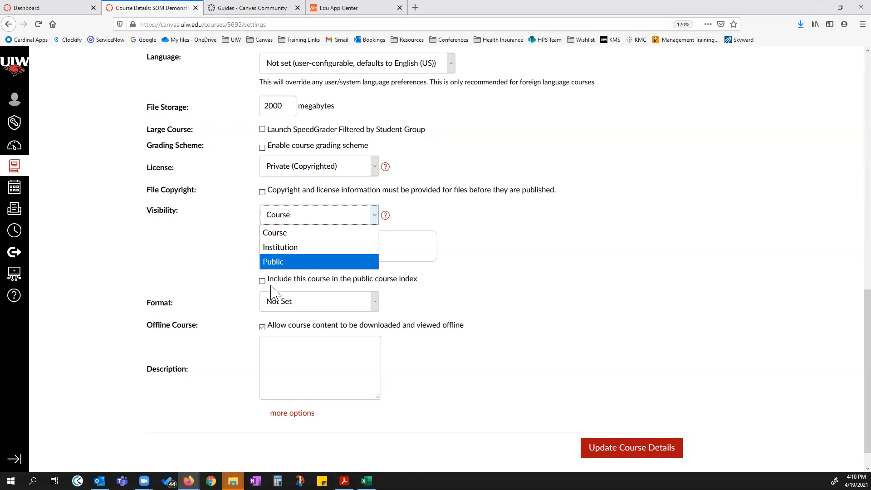
left_click(329, 220)
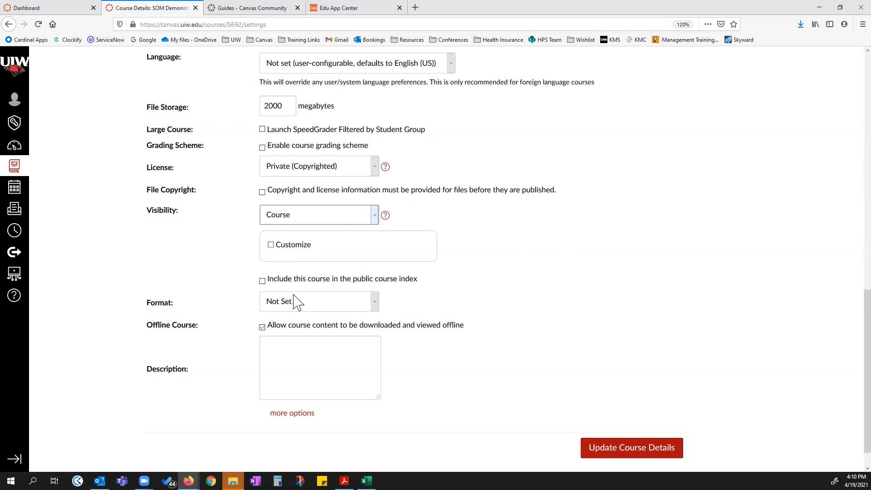
View the course Format options without choosing one, and try switching offline viewing of course content off and back on
left_click(376, 303)
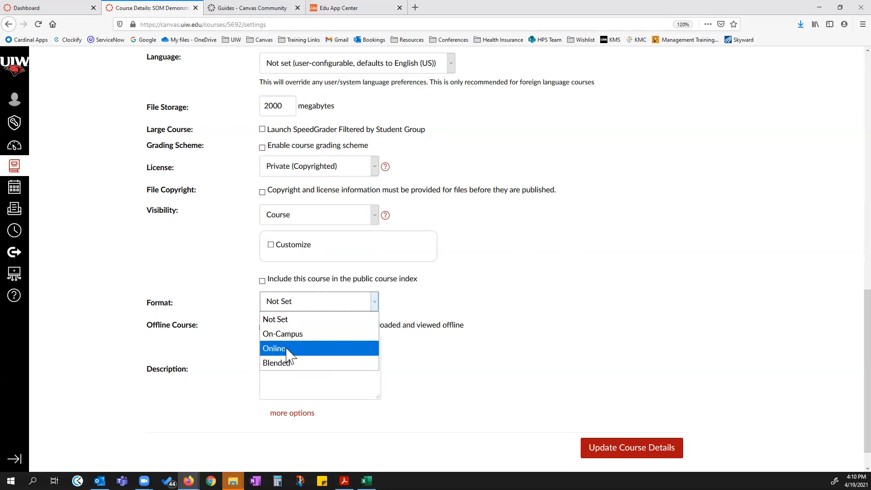
left_click(487, 282)
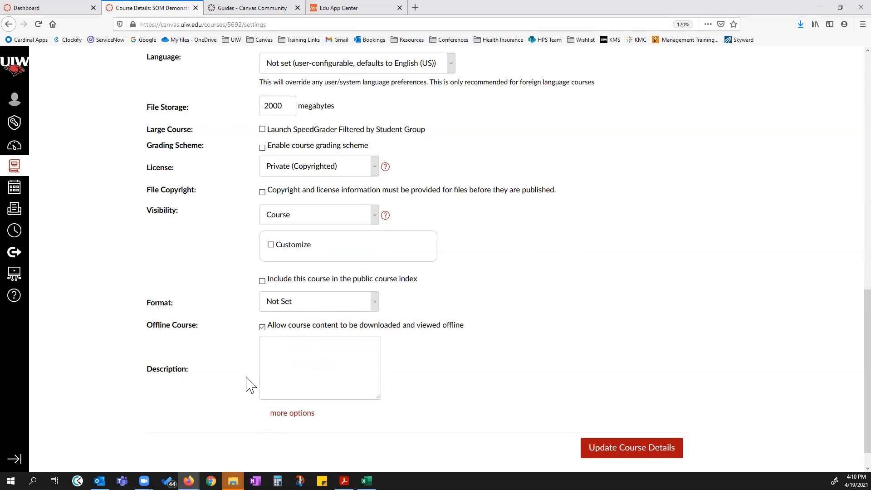
scroll(327, 353, "down", 1)
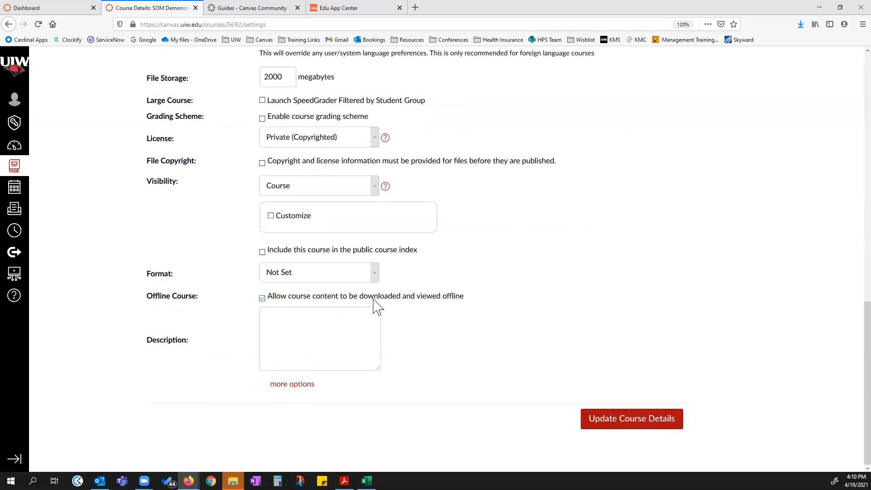
left_click(264, 304)
left_click(263, 301)
Expand the additional course detail options below the description and enlarge the page for easier reading
left_click(302, 384)
scroll(429, 317, "down", 4)
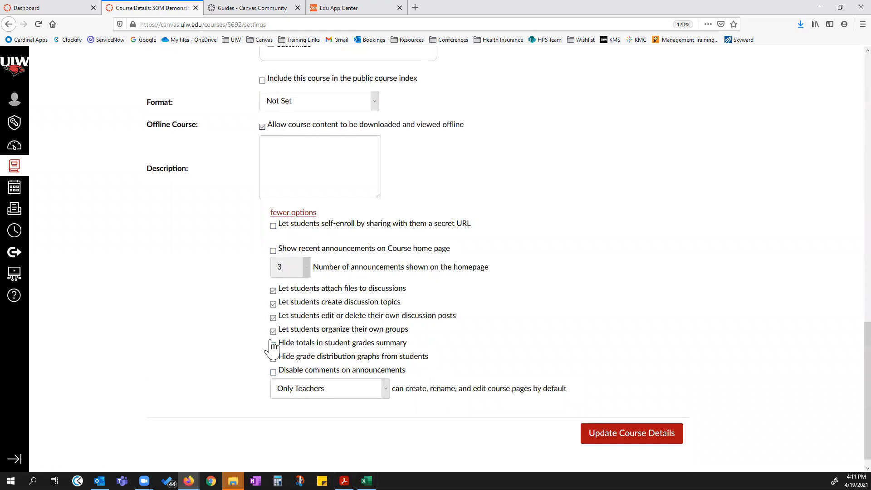
key("ctrl+plus")
key("ctrl+plus")
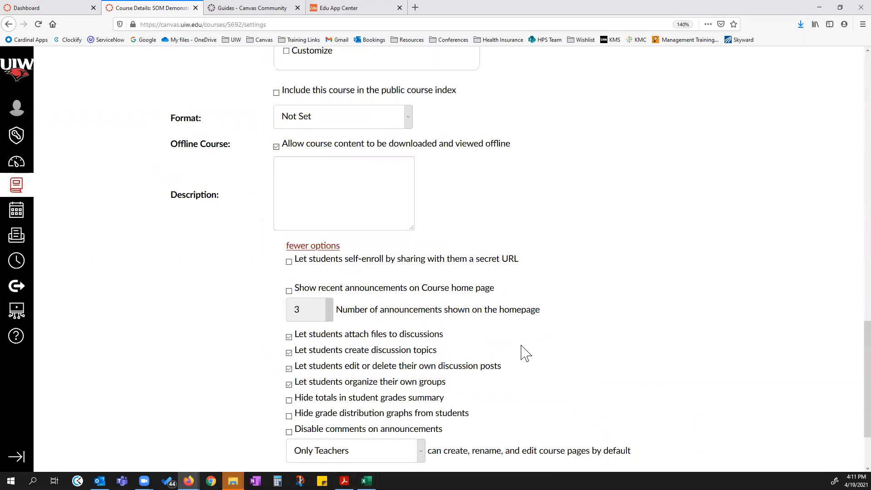
scroll(494, 308, "down", 2)
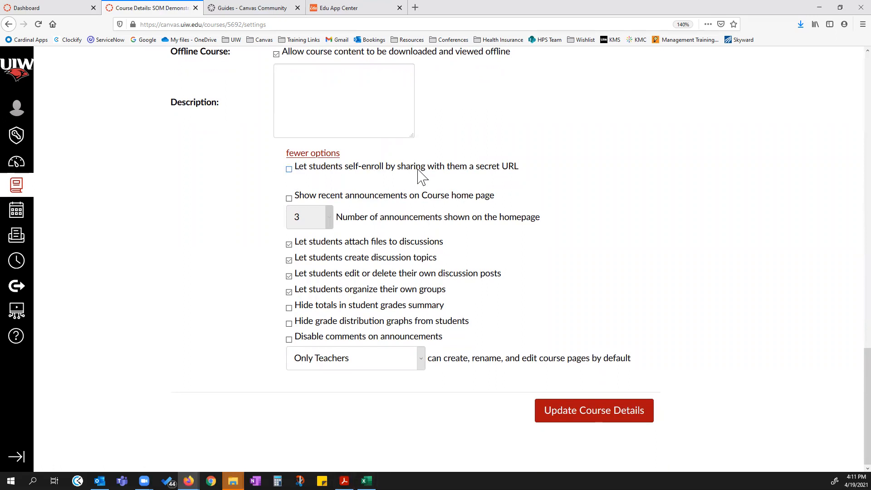
Try showing recent announcements on the course home page, view the choices for how many are shown, and turn the option off
left_click(289, 199)
left_click(329, 217)
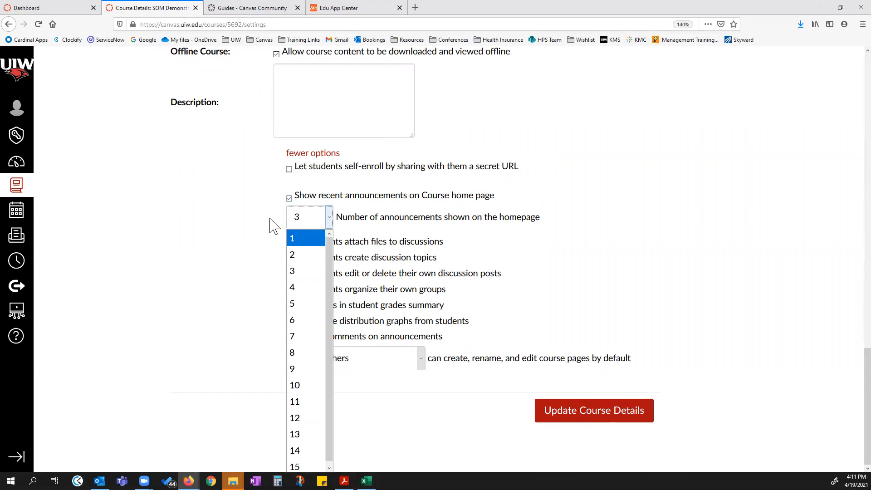
left_click(289, 199)
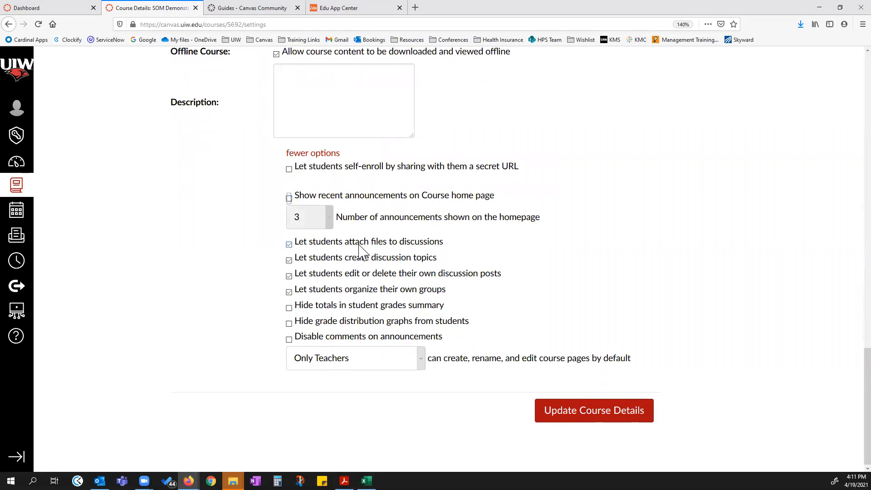
Try hiding totals in the student grades summary and grade distribution graphs from students, leaving both options off
left_click(289, 245)
left_click(289, 308)
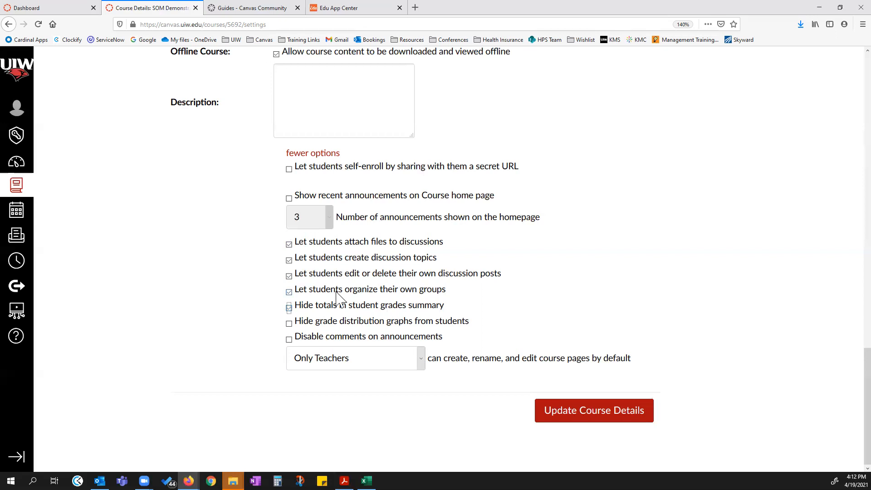
left_click(289, 308)
left_click(288, 324)
Review who can create, rename and edit course pages, keep Only Teachers, and update the course details
left_click(422, 361)
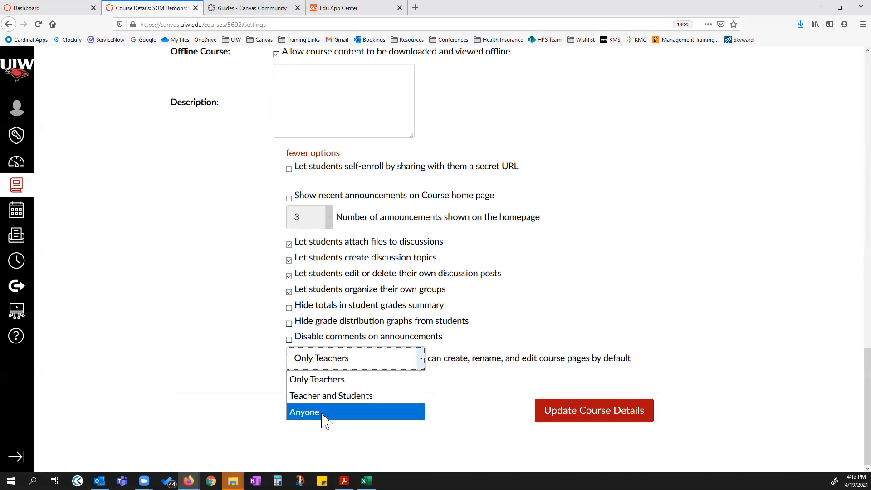
left_click(328, 377)
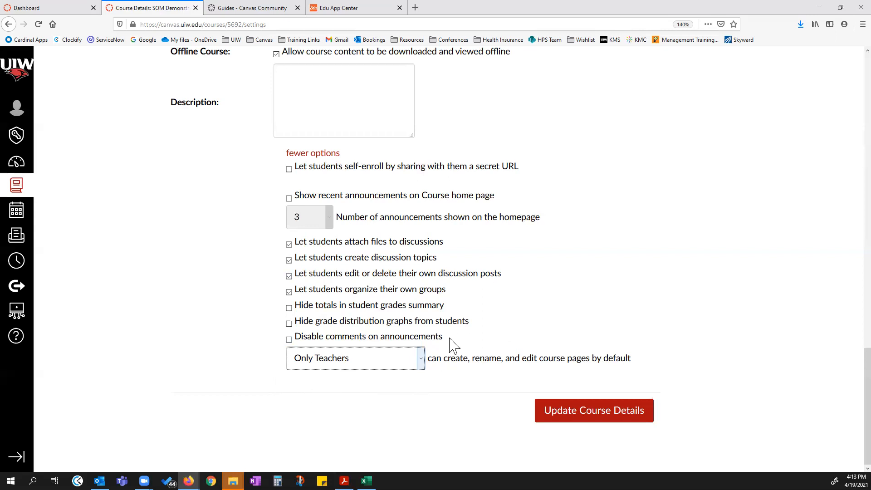
left_click(422, 362)
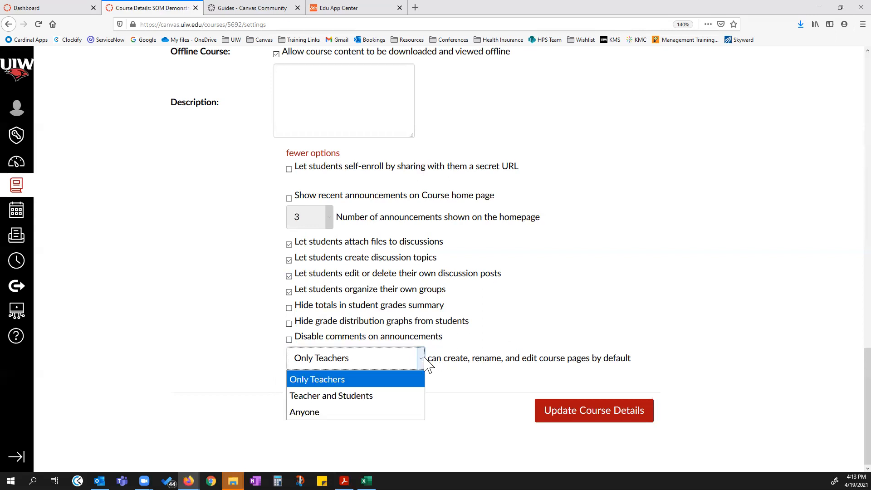
left_click(517, 295)
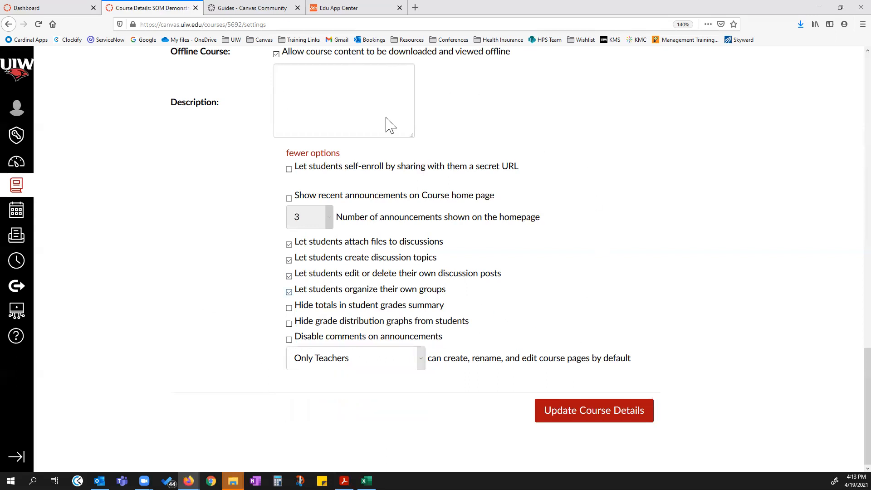
left_click(593, 414)
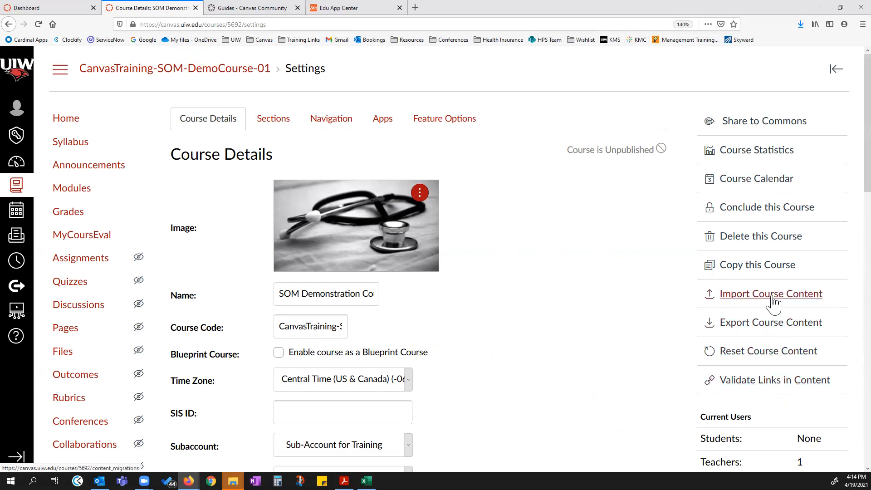
Start link validation for the course content, and close the Canvas Guides and Edu App Center pages
left_click(743, 384)
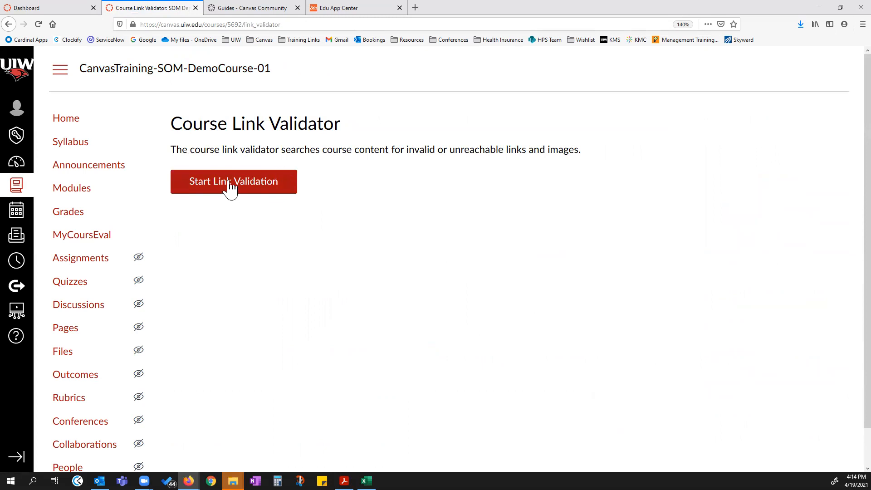
left_click(230, 188)
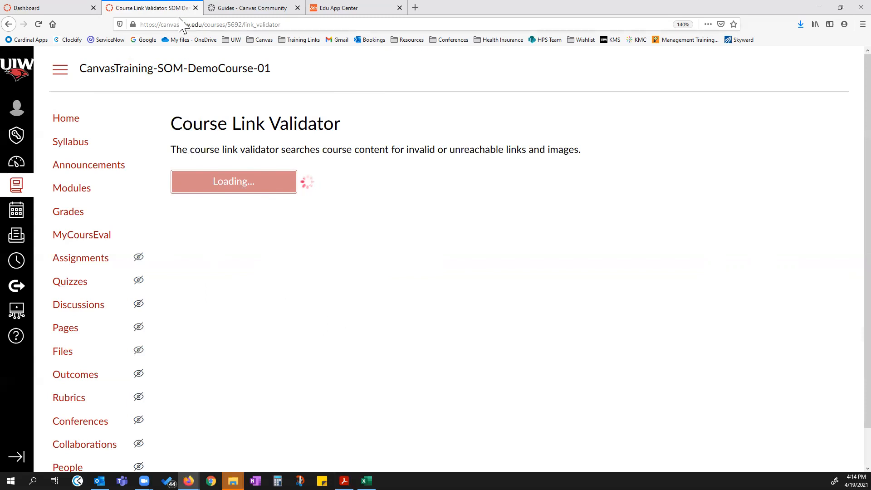
left_click(297, 8)
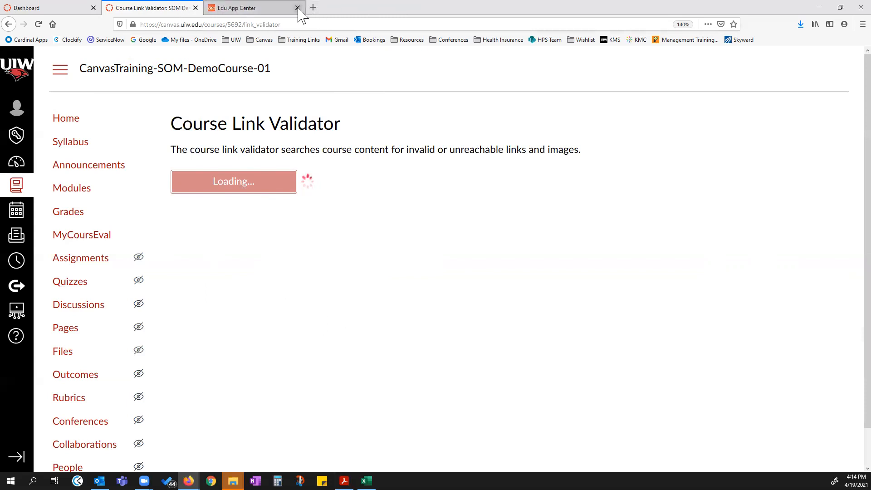
left_click(298, 8)
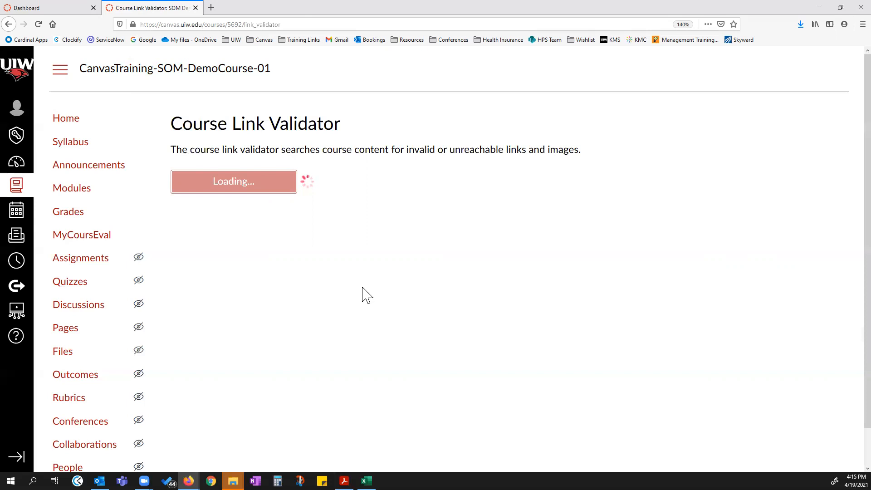
Open the course home page in a new tab, view the available home page choices, and keep the current selection
right_click(70, 126)
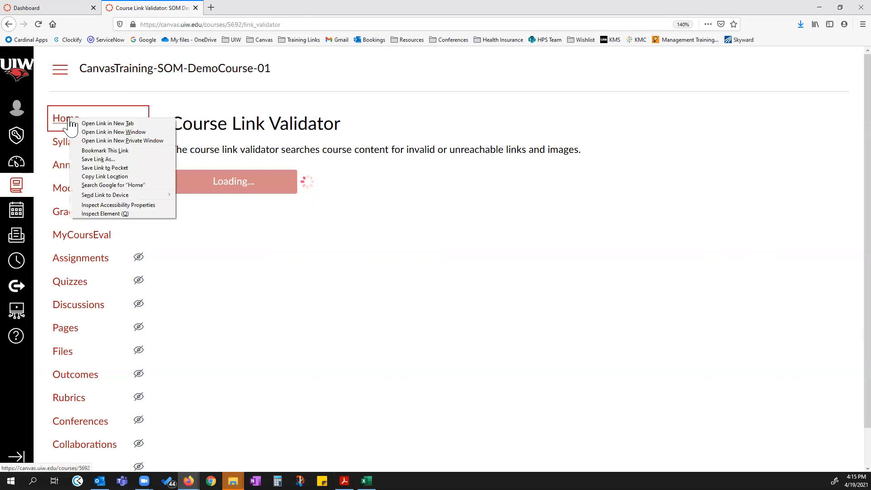
left_click(98, 126)
left_click(269, 9)
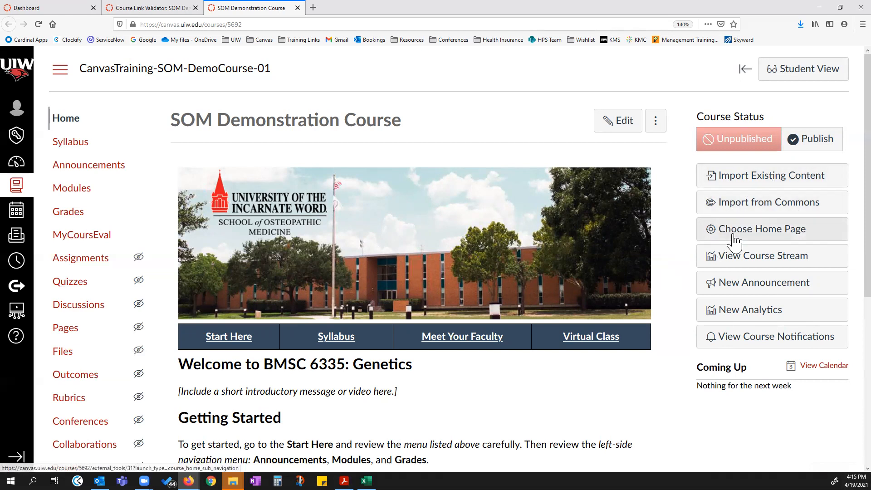
left_click(750, 231)
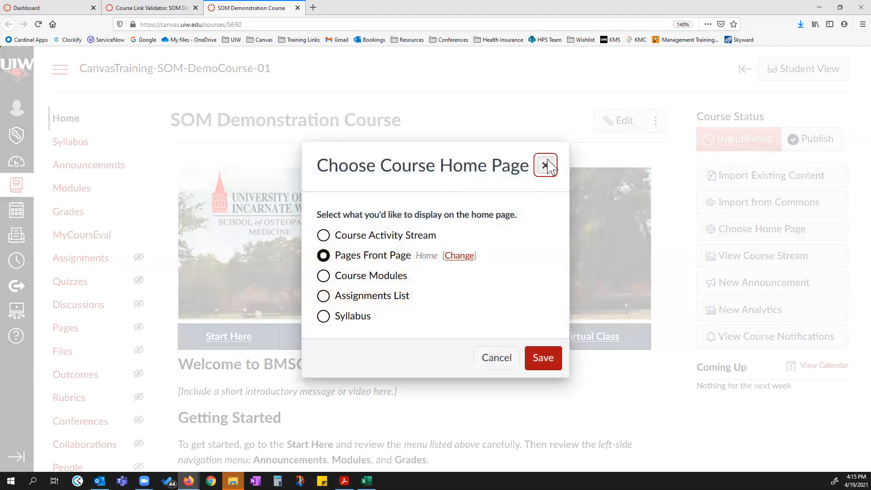
left_click(545, 165)
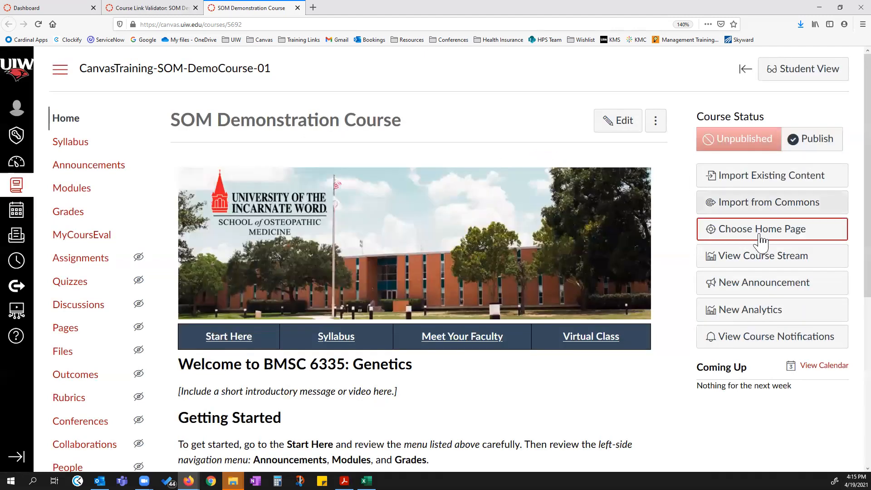
View the course's recent activity stream as teacher and in Student View, then return to the course home page
left_click(760, 268)
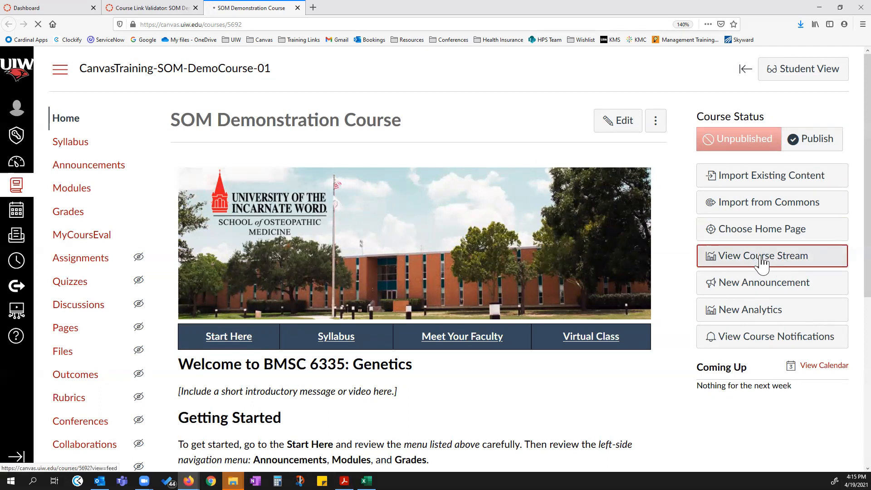
left_click_drag(194, 118, 550, 127)
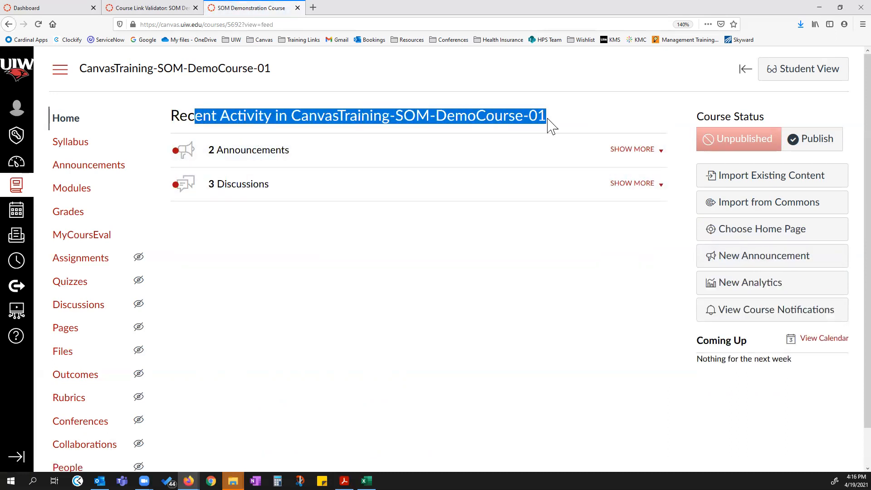
left_click(550, 126)
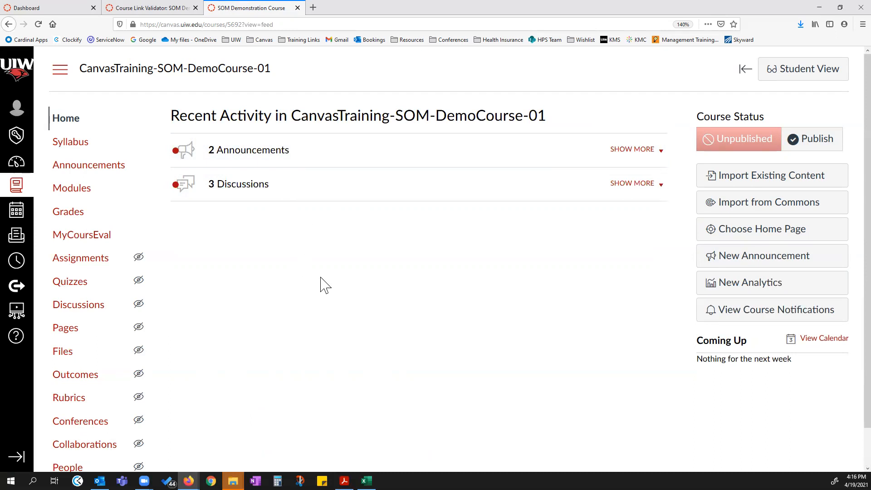
left_click(794, 77)
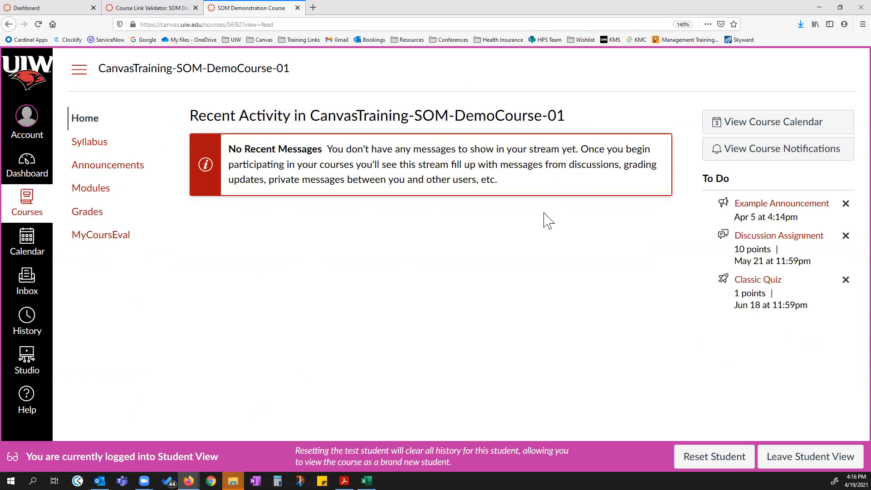
left_click(774, 454)
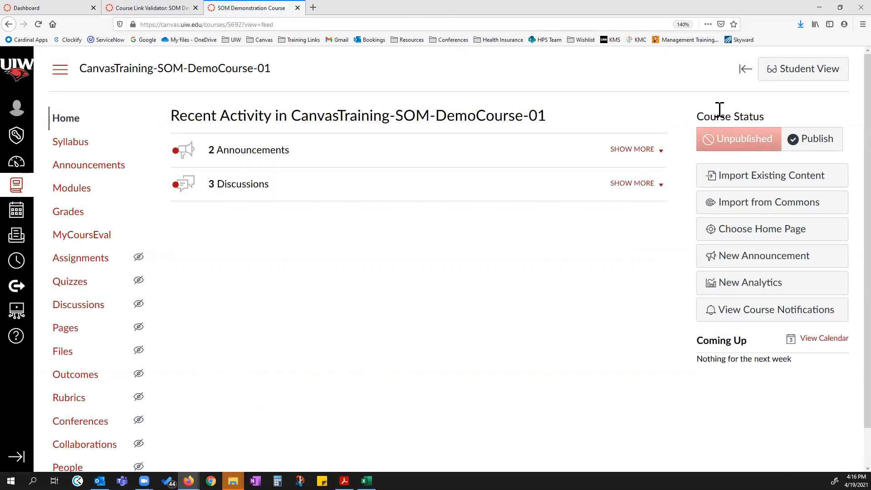
left_click(67, 120)
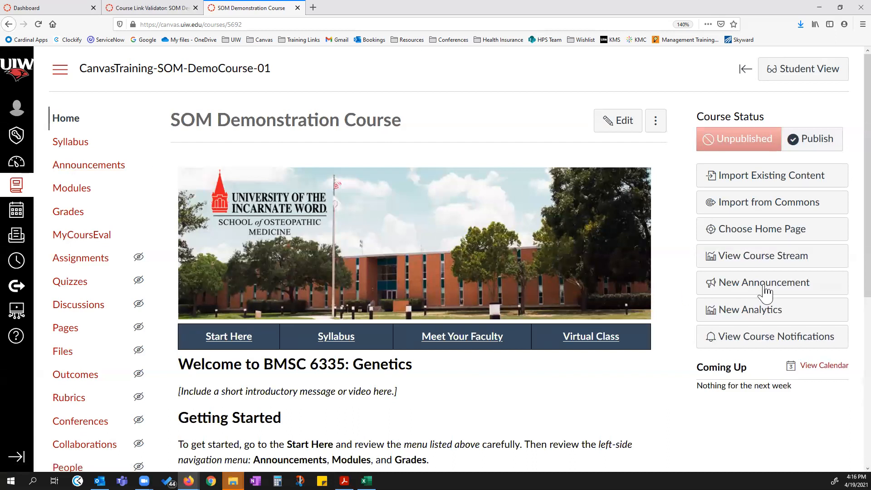
Open New Analytics and the course notifications in separate tabs, and hide the introduction beside the analytics
right_click(748, 311)
left_click(768, 315)
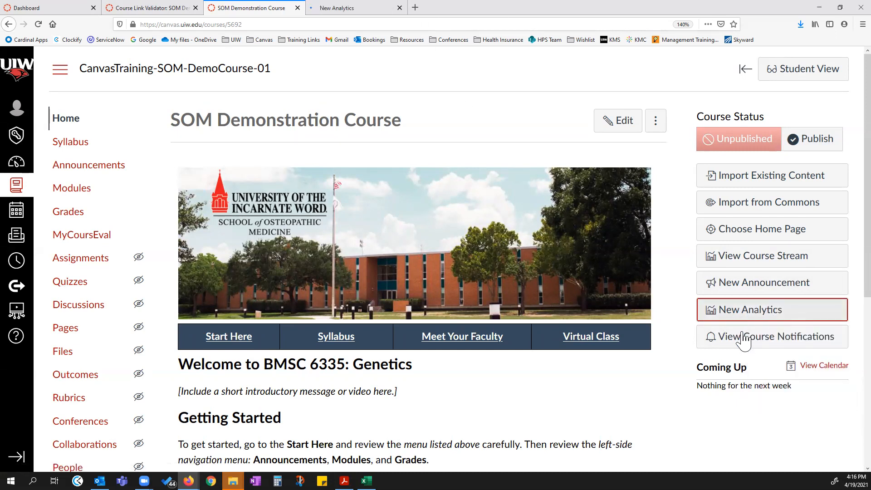
right_click(749, 346)
left_click(772, 350)
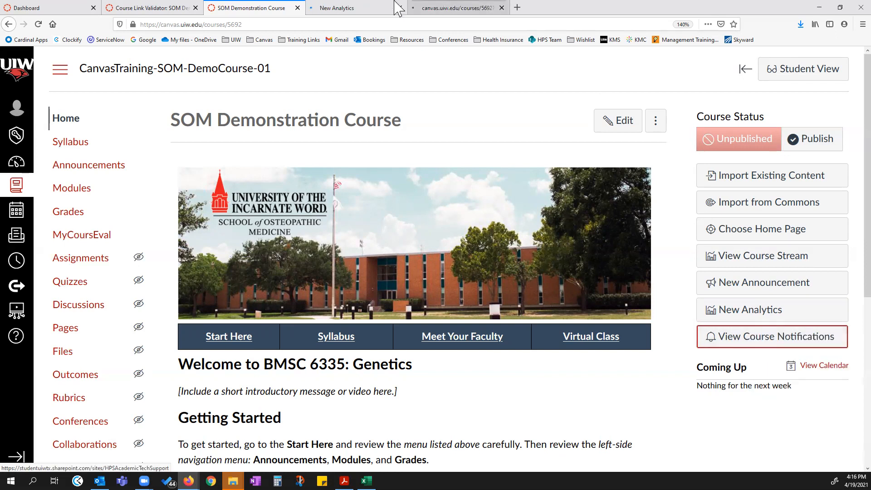
left_click(351, 9)
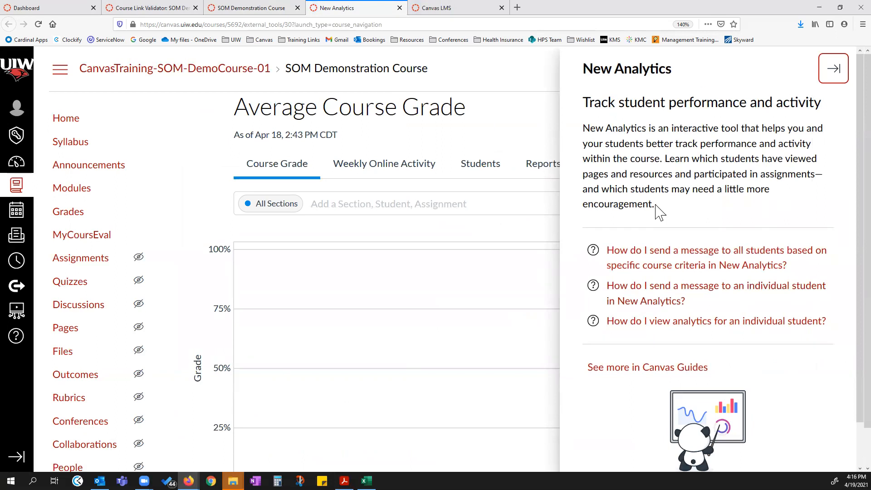
left_click(835, 72)
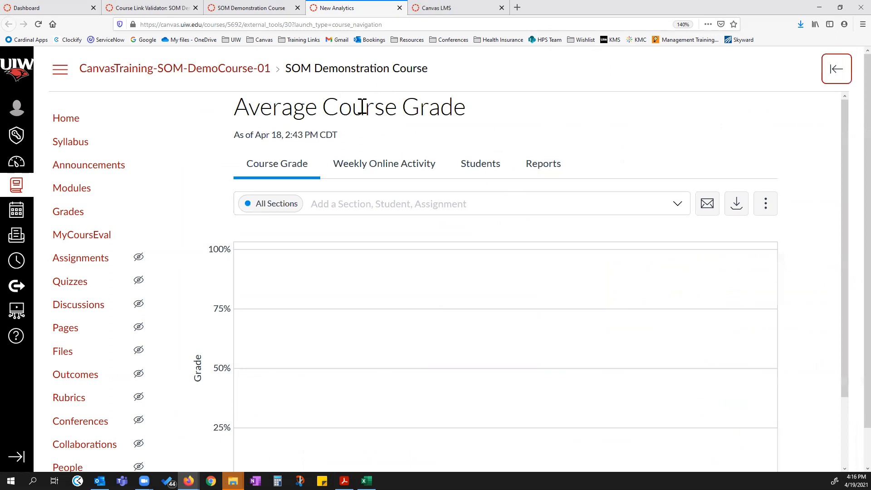
Examine the Course Grade analytics with its chart options and section, student and assignment filter, plus the Weekly Online Activity view
scroll(431, 369, "down", 2)
scroll(423, 342, "up", 2)
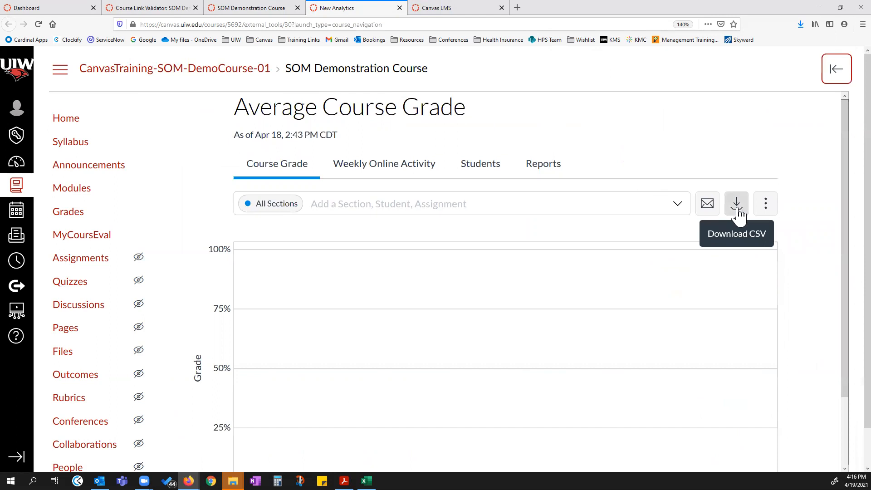
left_click(765, 205)
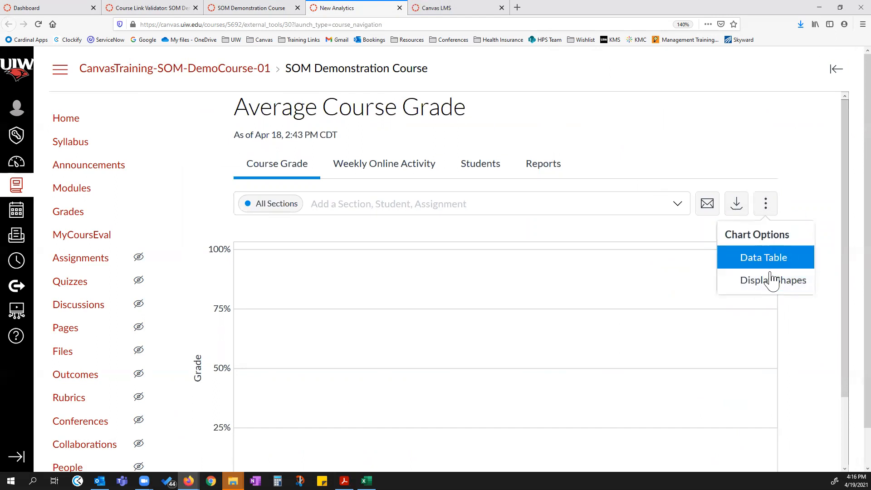
left_click(706, 122)
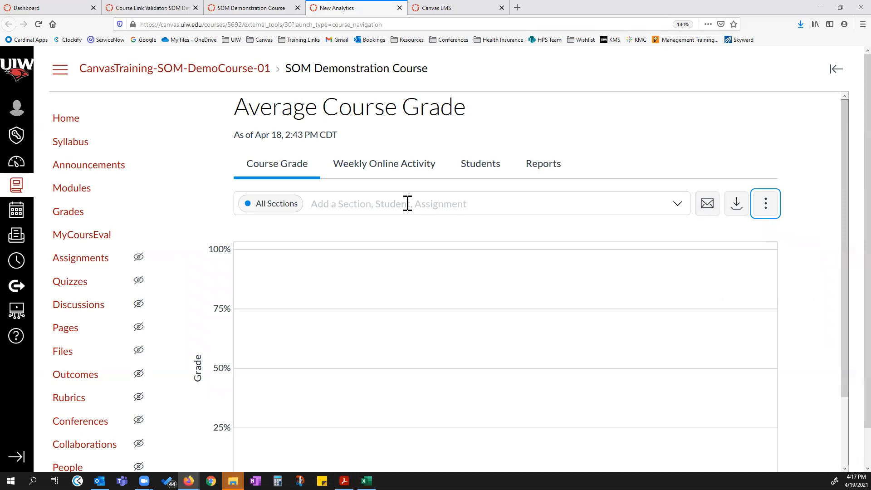
left_click(356, 205)
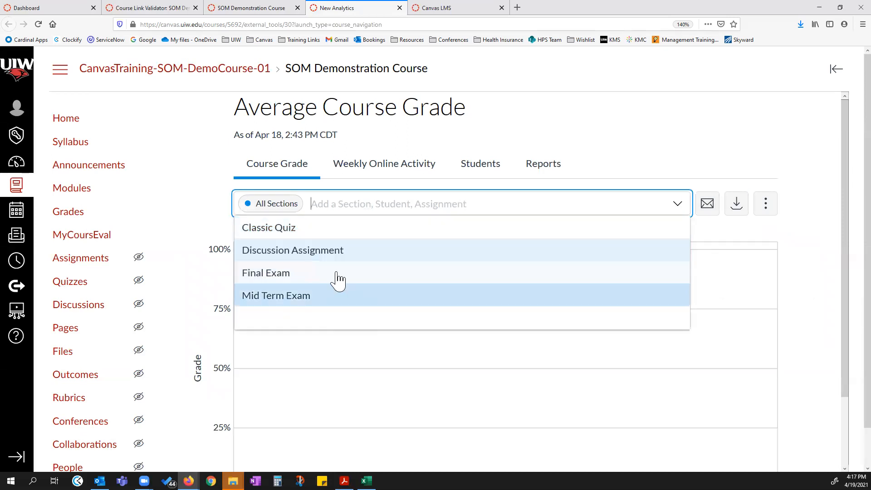
left_click(563, 114)
left_click(391, 167)
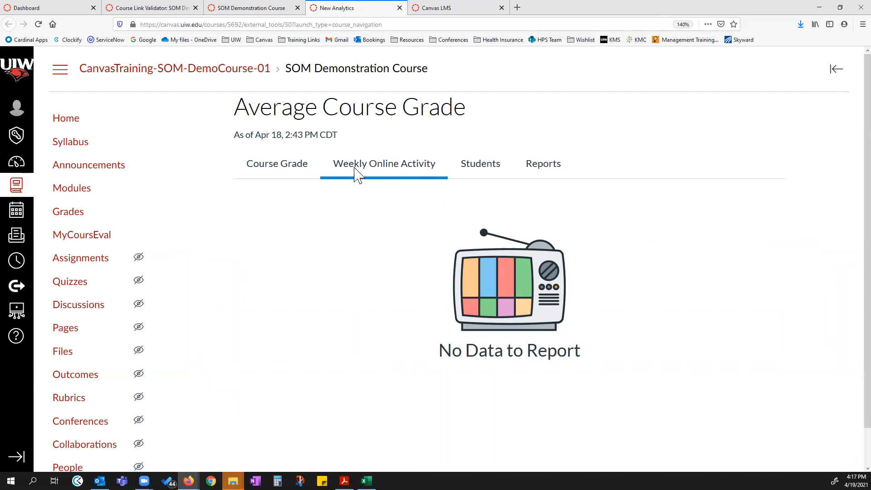
Open the Canvas Overview and Resources course from the dashboard in a new tab and show its Weekly Online Activity analytics
left_click(50, 8)
scroll(136, 175, "up", 15)
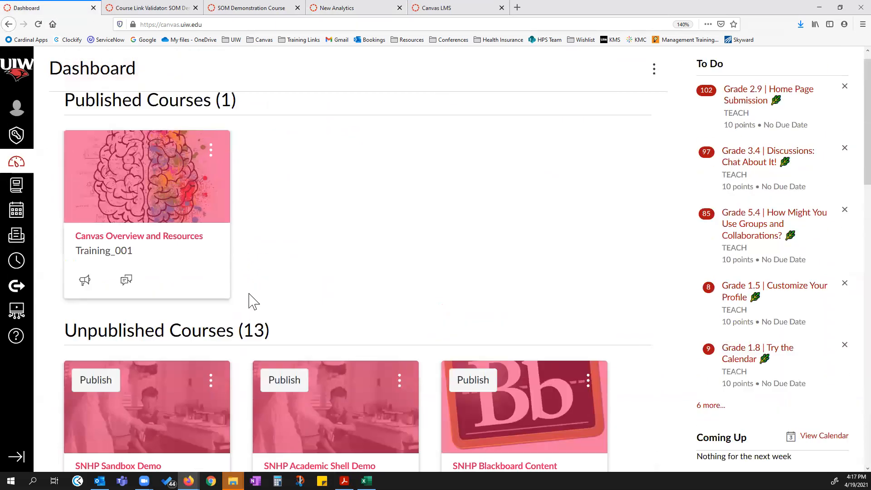
right_click(135, 255)
left_click(158, 256)
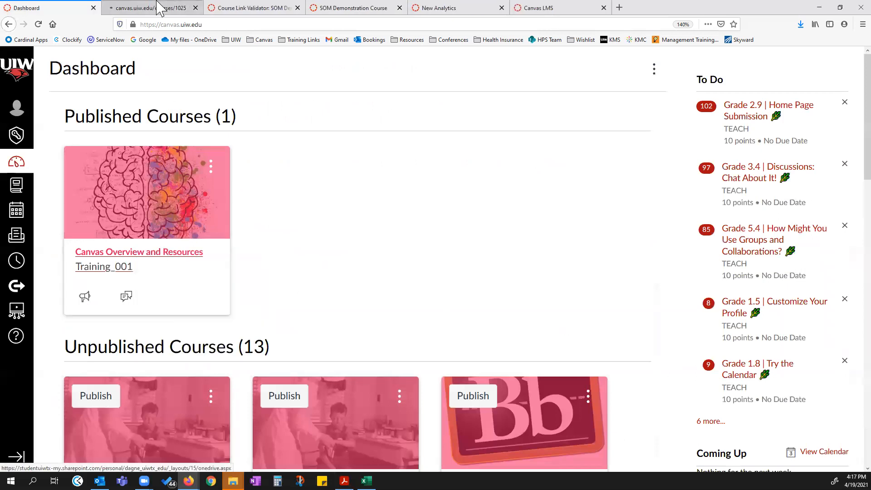
left_click(159, 8)
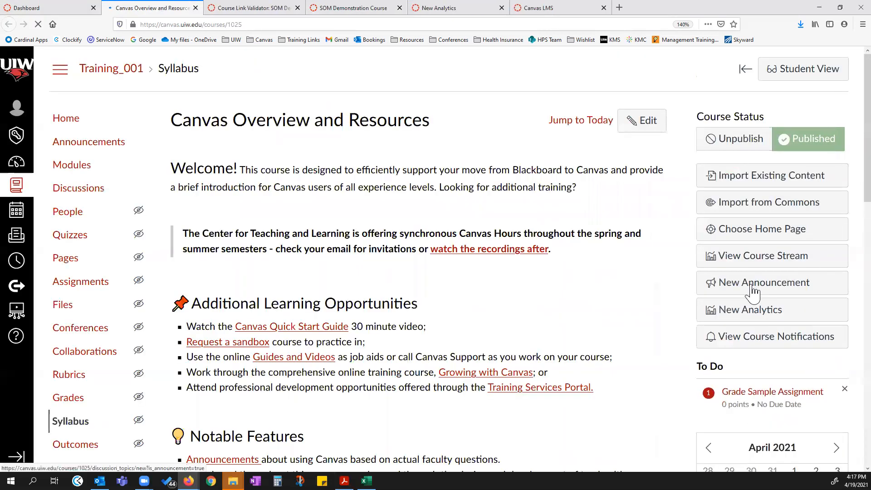
left_click(753, 306)
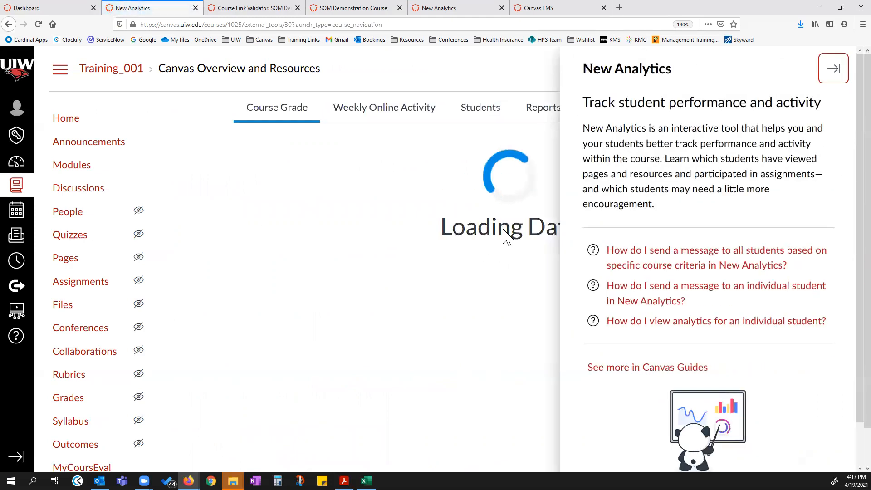
left_click(833, 69)
left_click(398, 165)
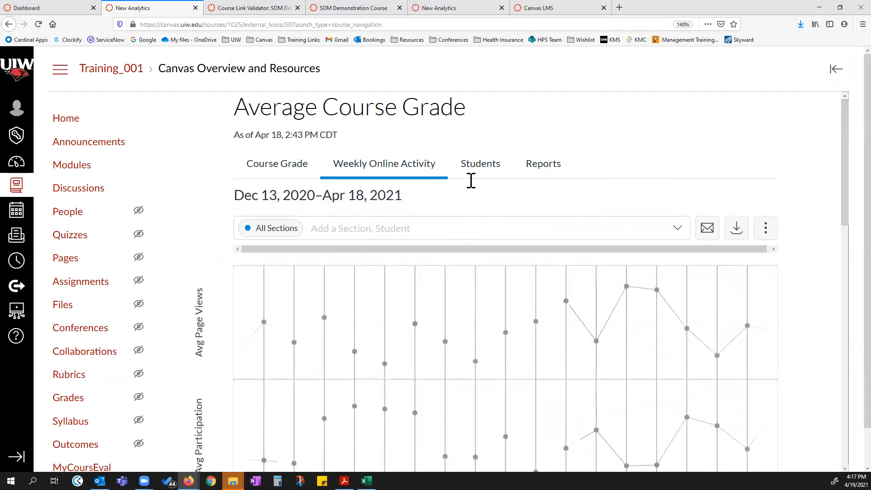
Examine the weekly page view and participation charts and the resources table for the Canvas Overview and Resources course
scroll(774, 188, "down", 5)
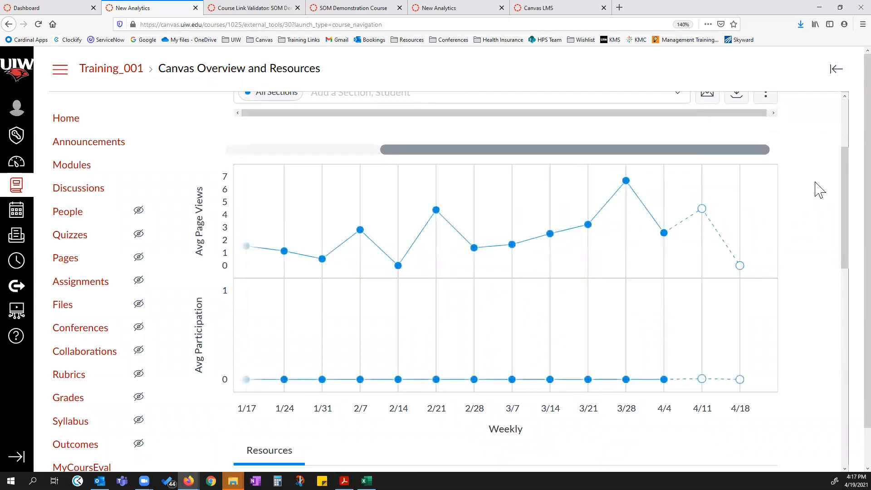
scroll(527, 332, "down", 8)
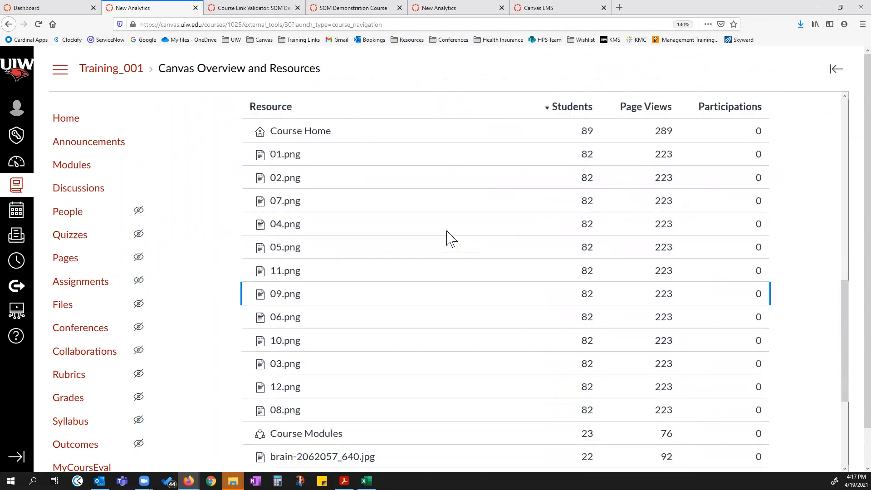
scroll(553, 260, "up", 2)
scroll(352, 170, "up", 1)
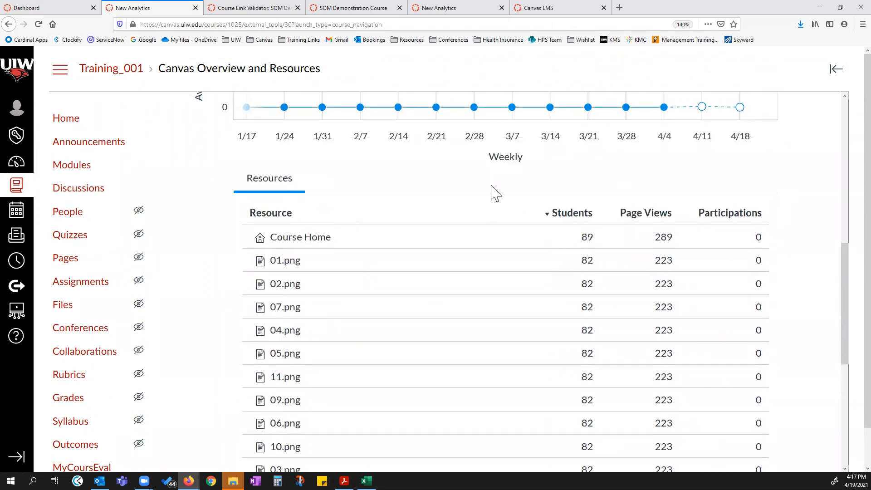
scroll(342, 327, "down", 6)
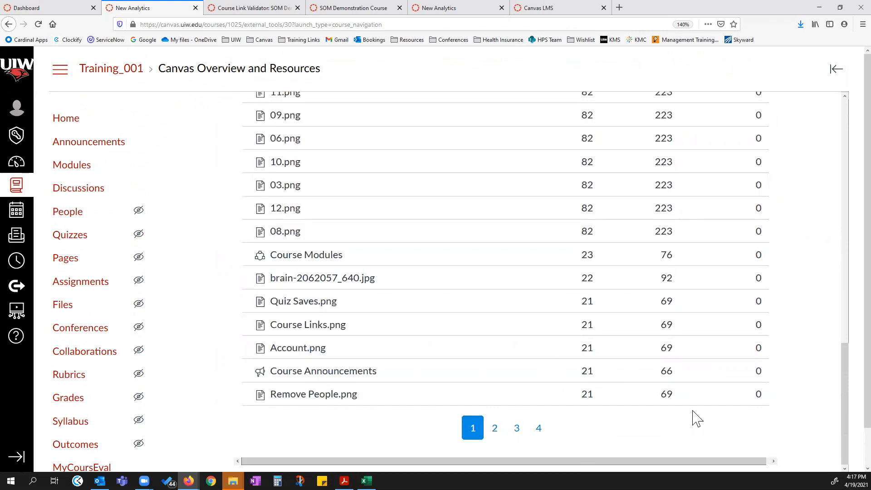
scroll(697, 418, "up", 15)
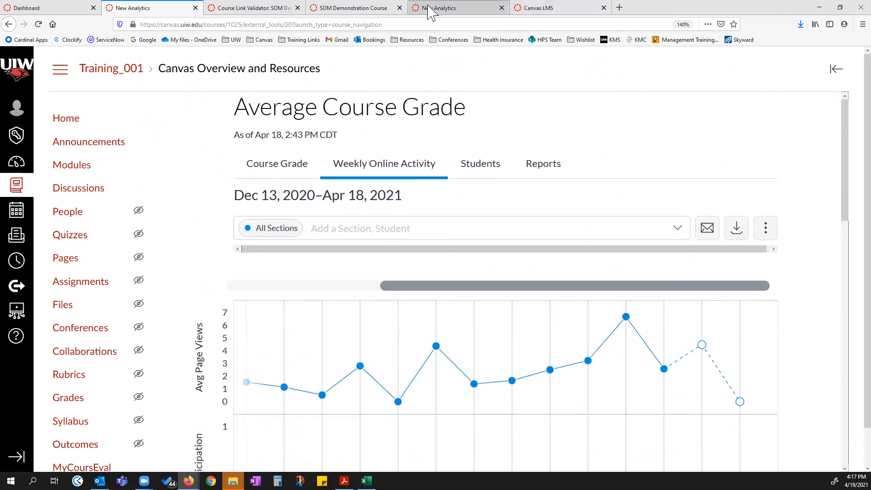
Return to the SOM Demonstration Course analytics and view its student data columns and available reports
left_click(430, 11)
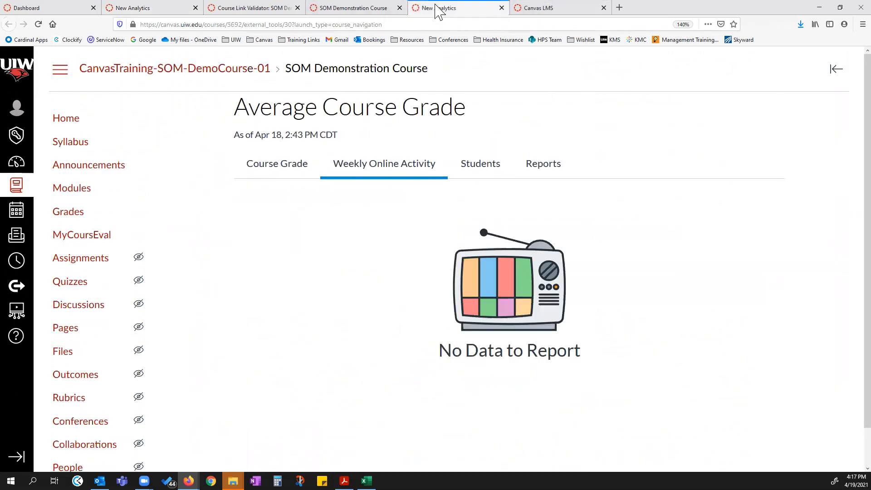
left_click(488, 172)
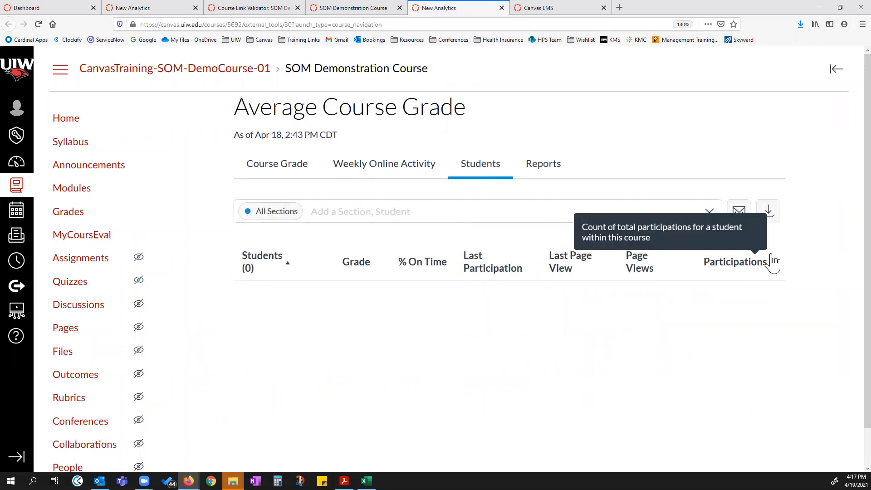
left_click(545, 171)
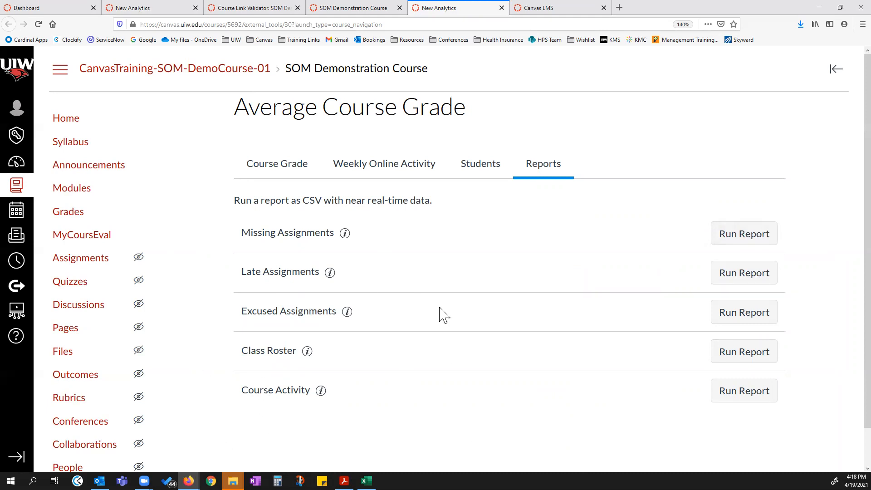
Close the SOM Demonstration Course analytics and view the course notification settings
left_click(501, 8)
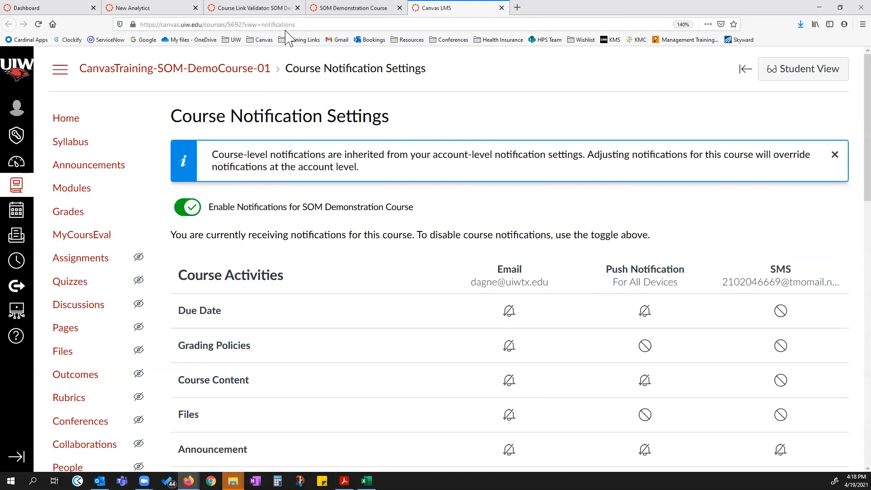
left_click(346, 11)
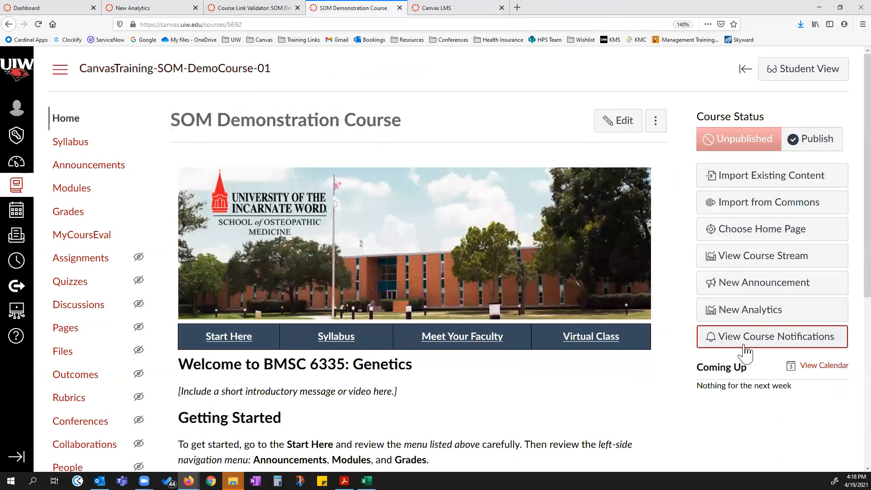
left_click(479, 10)
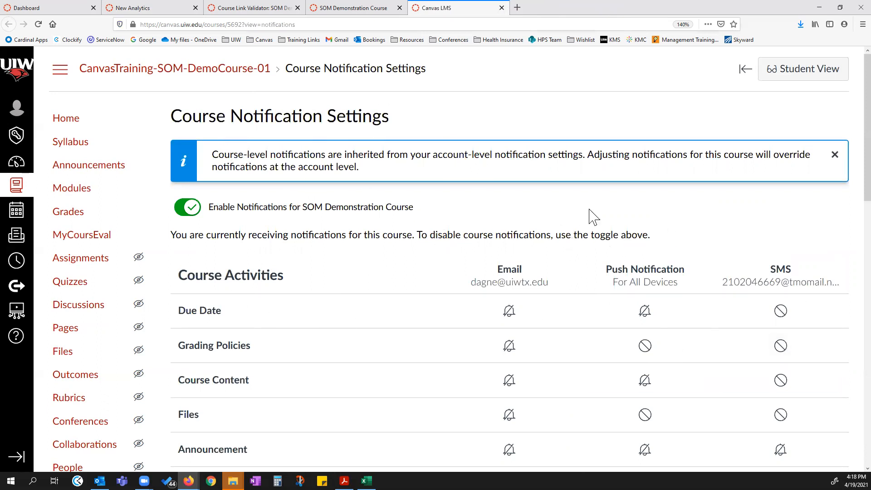
Review the course activity, discussion, scheduling and conference notification settings, and close the notifications page
scroll(588, 228, "down", 4)
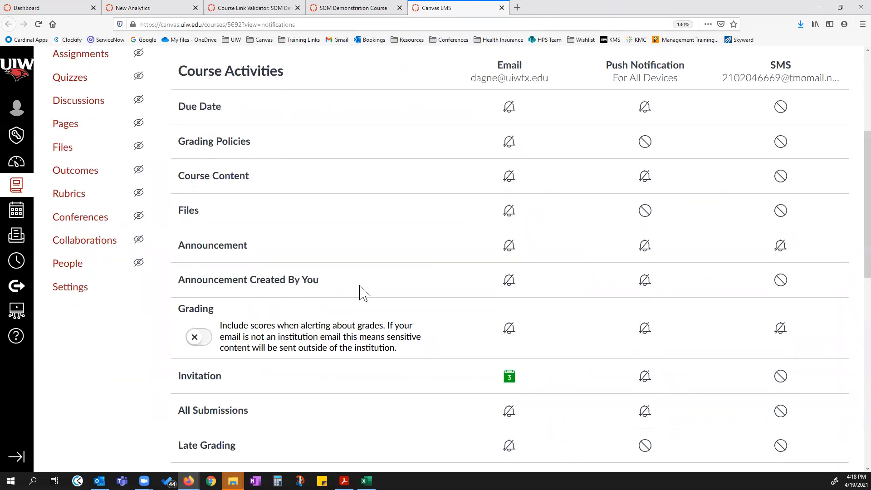
scroll(707, 291, "down", 9)
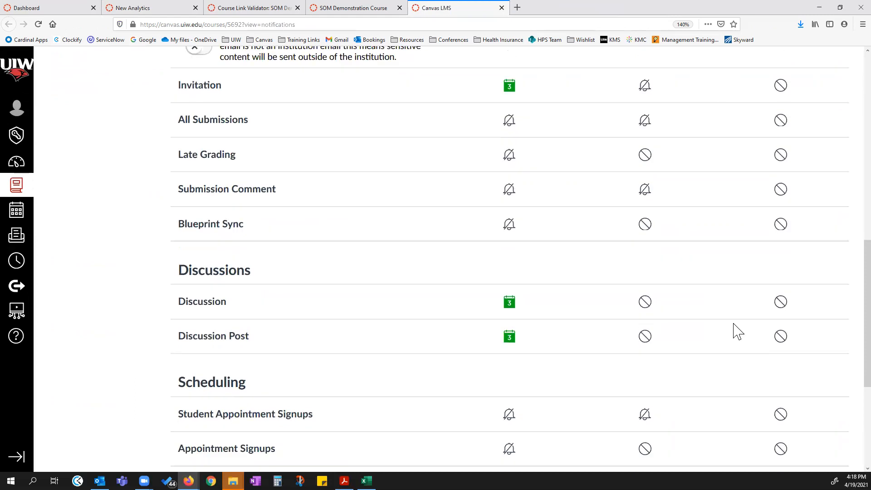
scroll(752, 355, "down", 1)
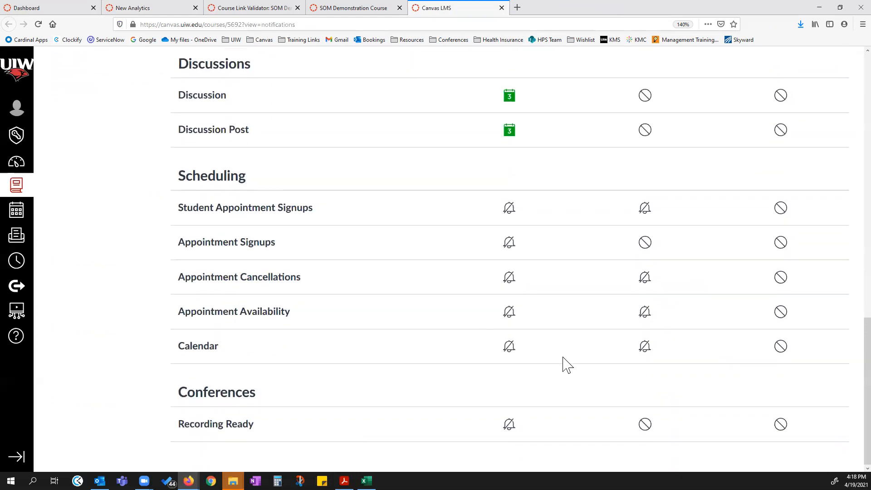
scroll(649, 344, "up", 10)
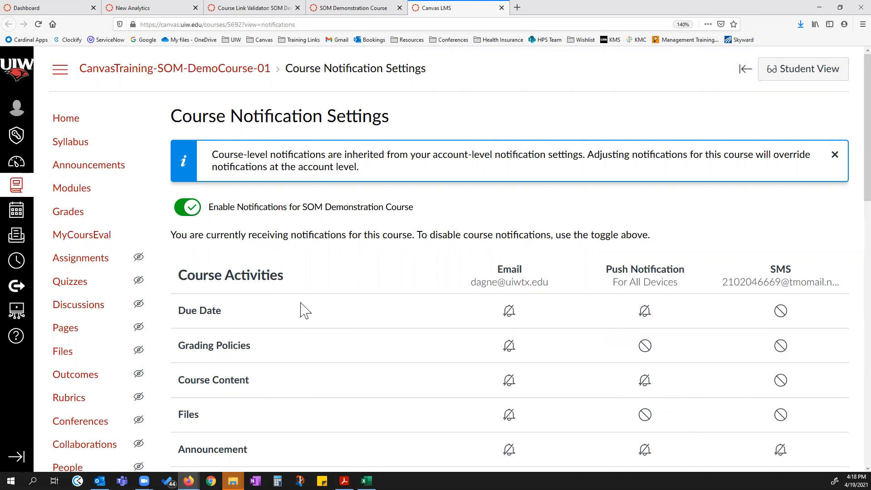
left_click(502, 8)
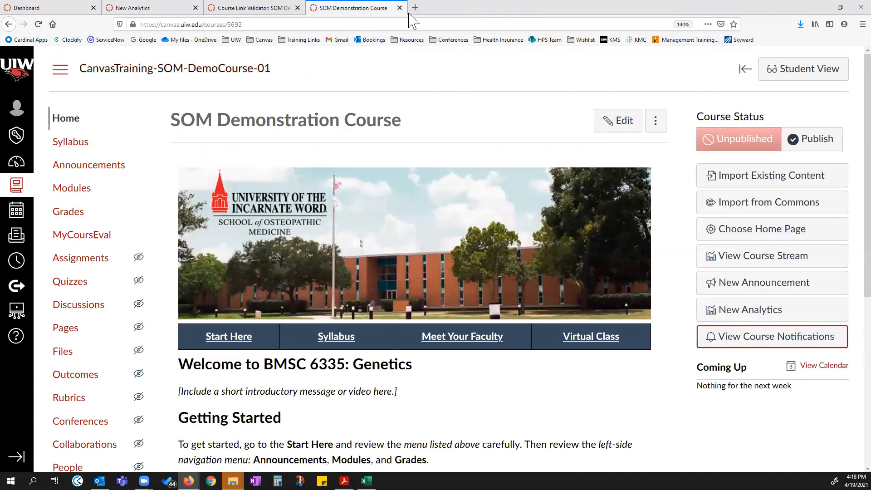
Reload and close the current Course Link Validator page, and reopen the validator from the SOM Demonstration Course settings
left_click(254, 9)
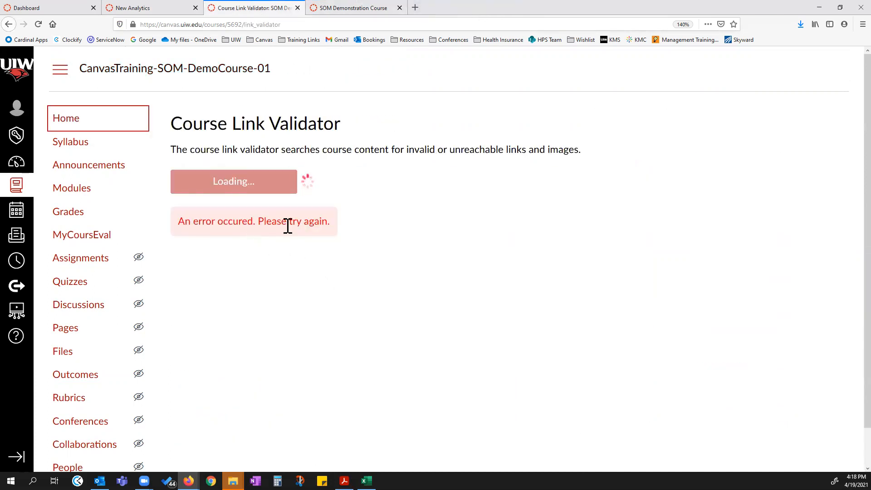
left_click(40, 26)
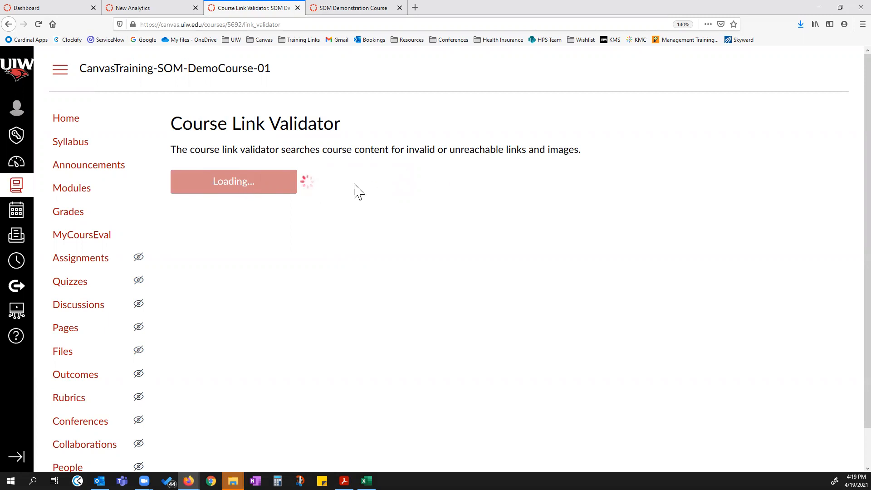
left_click(298, 8)
scroll(55, 291, "down", 5)
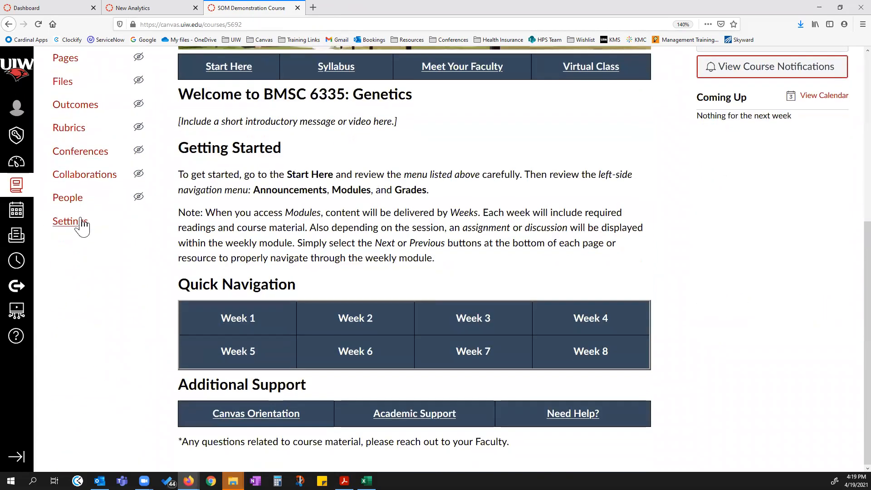
left_click(81, 225)
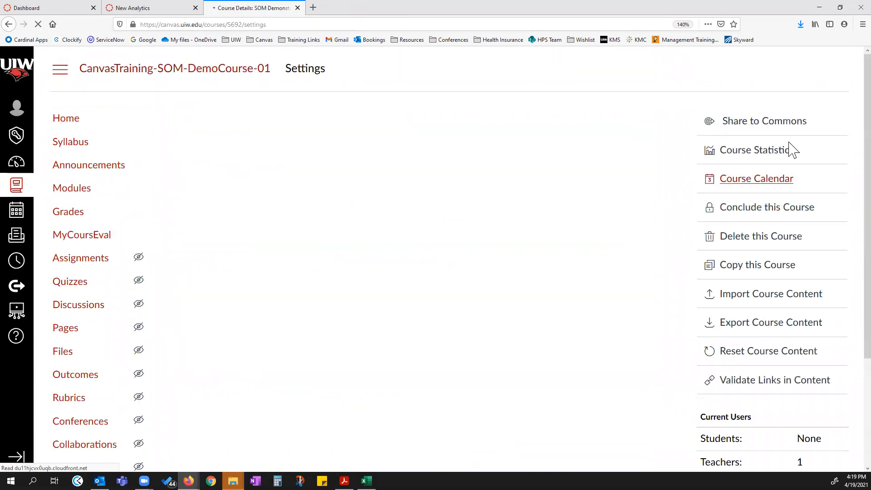
left_click(769, 384)
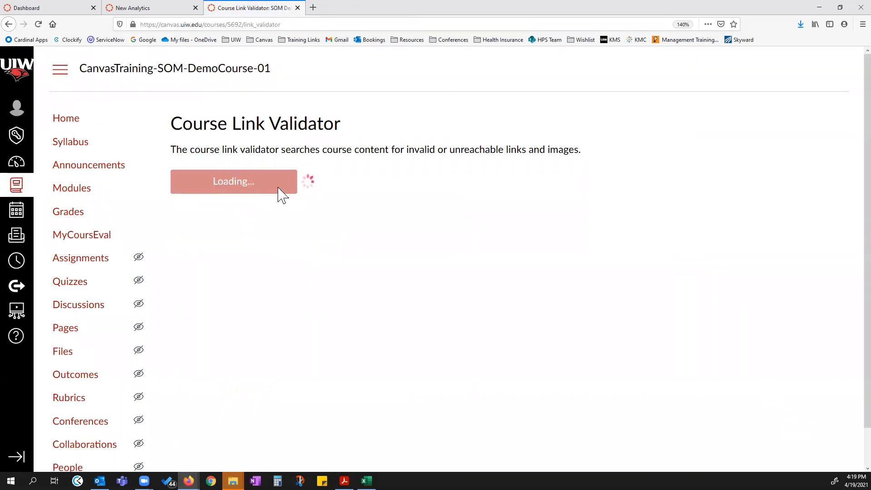
Open the SOM Demonstration Course home page in a new tab and view its Syllabus, Announcements and Modules pages
right_click(63, 121)
left_click(109, 125)
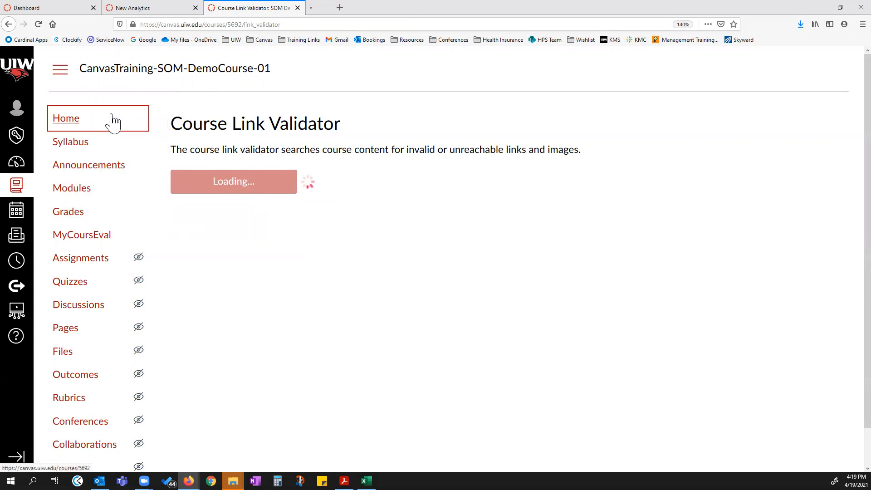
left_click(358, 8)
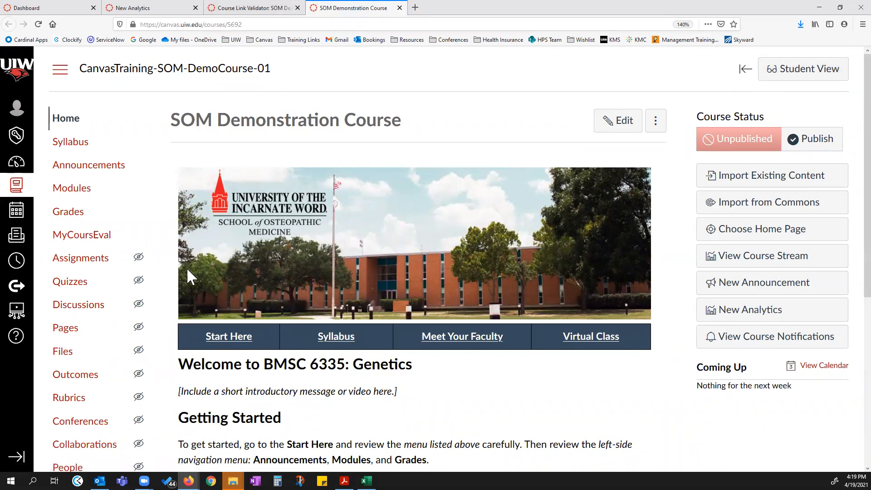
left_click(69, 144)
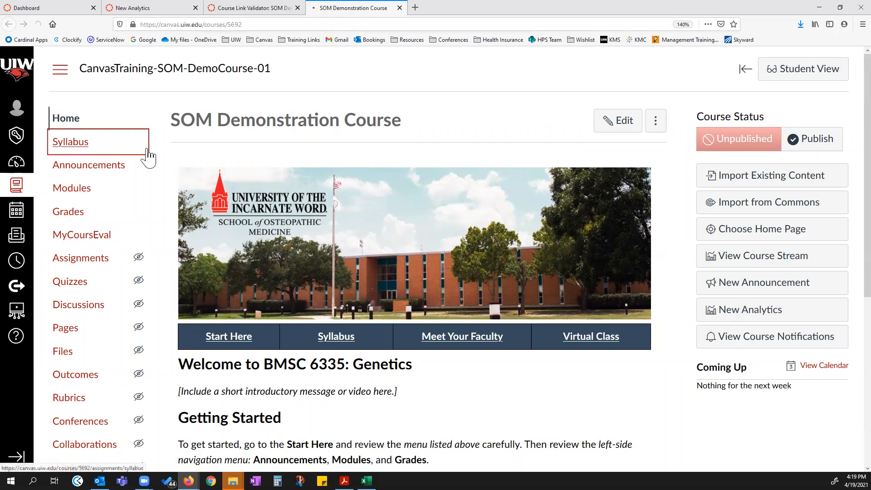
left_click(85, 169)
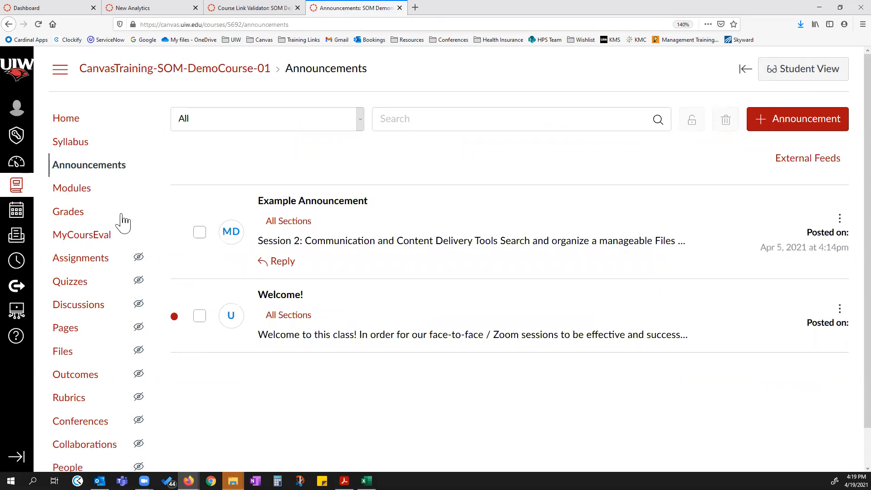
left_click(75, 190)
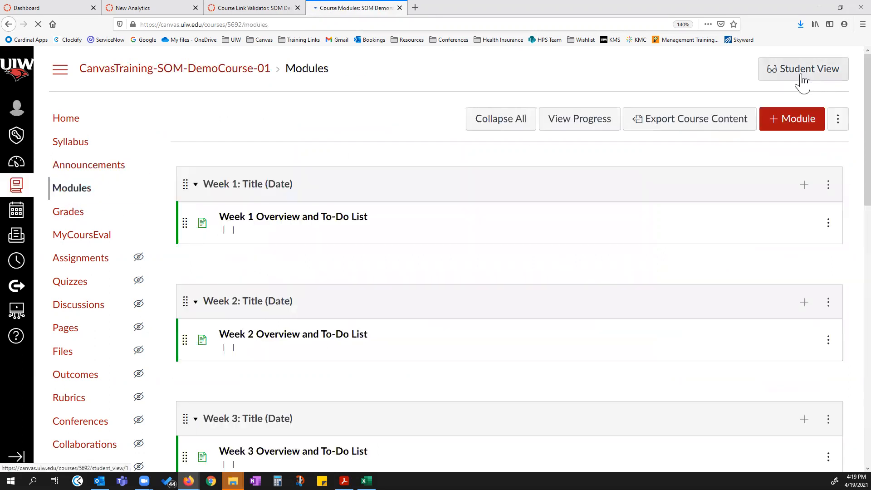
View the course modules and home page in Student View, and leave Student View
left_click(803, 71)
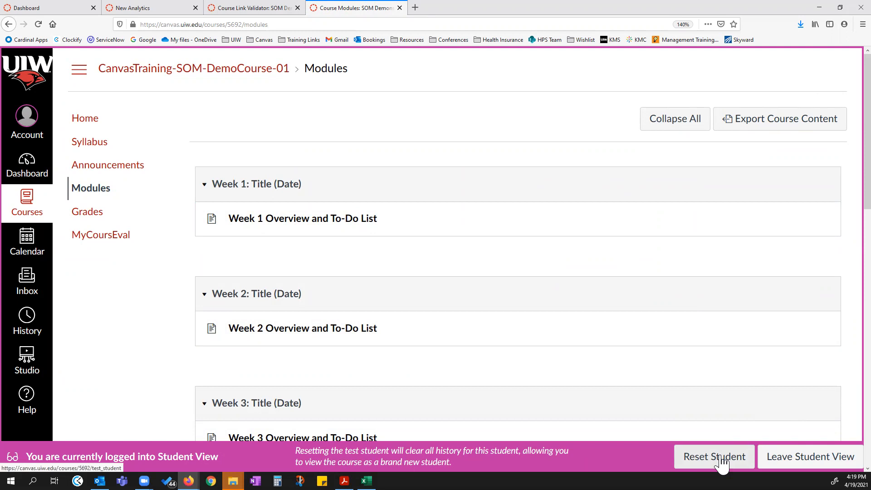
left_click(83, 119)
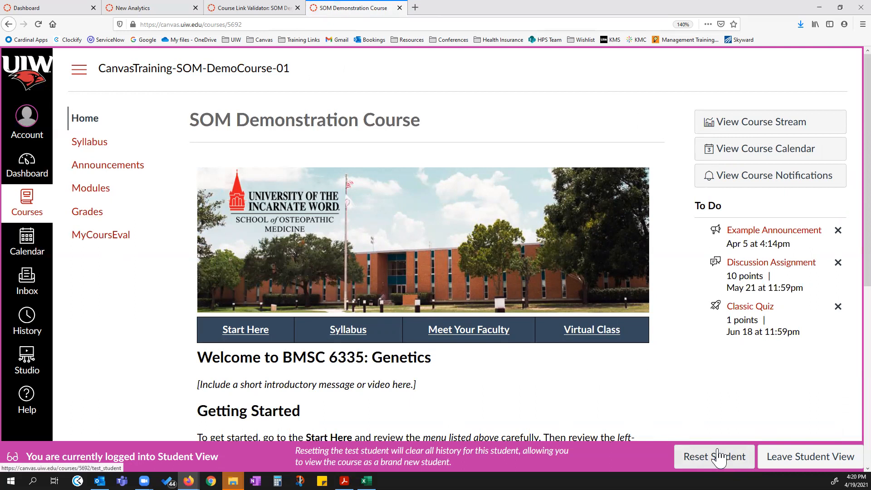
left_click(810, 456)
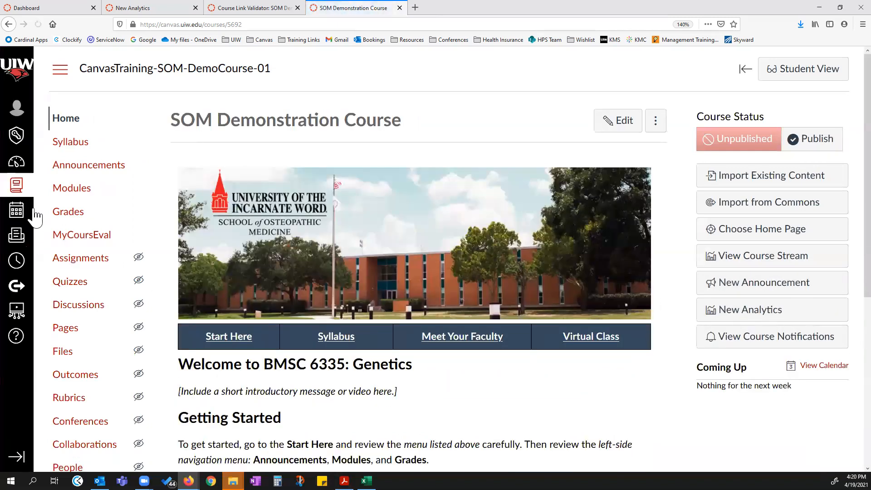
View the SOM Demonstration Course gradebook with the course navigation shown, and return to the course home page
scroll(60, 217, "down", 2)
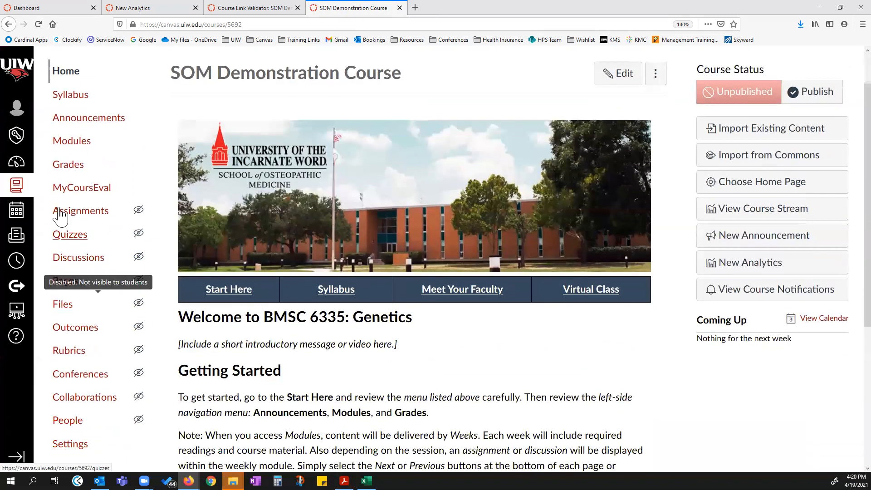
left_click(81, 146)
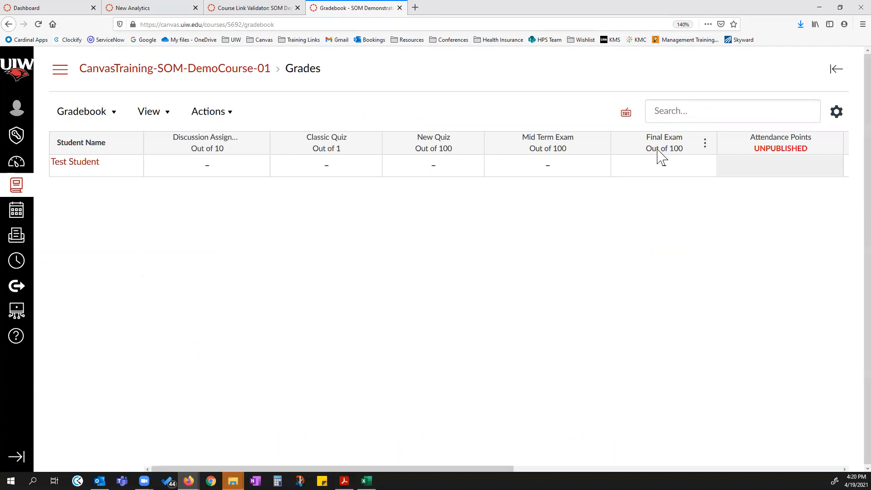
left_click(60, 70)
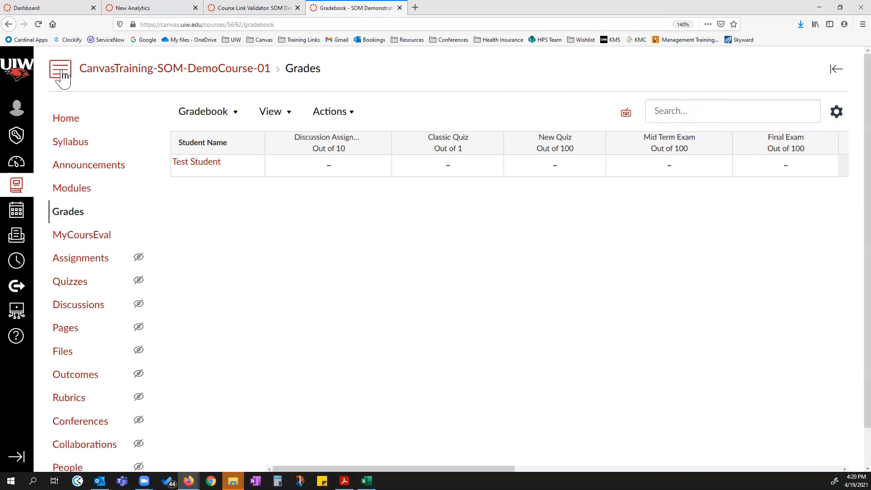
left_click(67, 119)
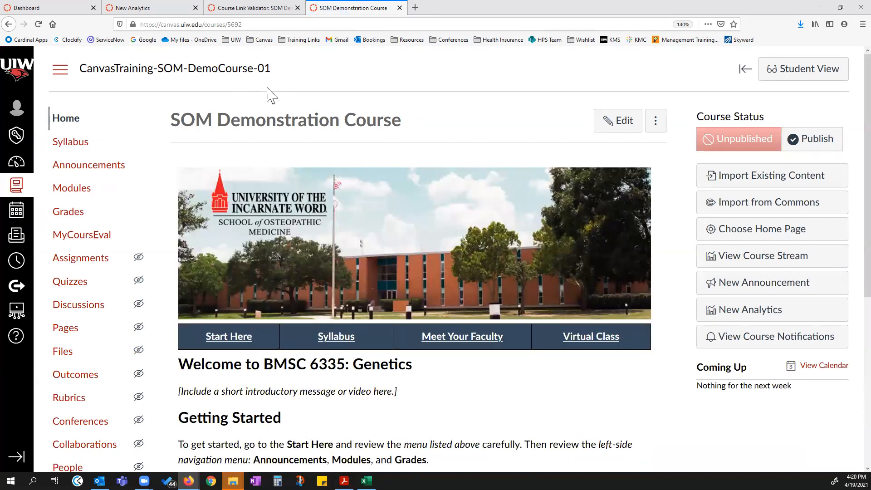
Check the SOM Demonstration Course link validator, and open link validation for the Canvas Overview and Resources course from its settings
left_click(265, 9)
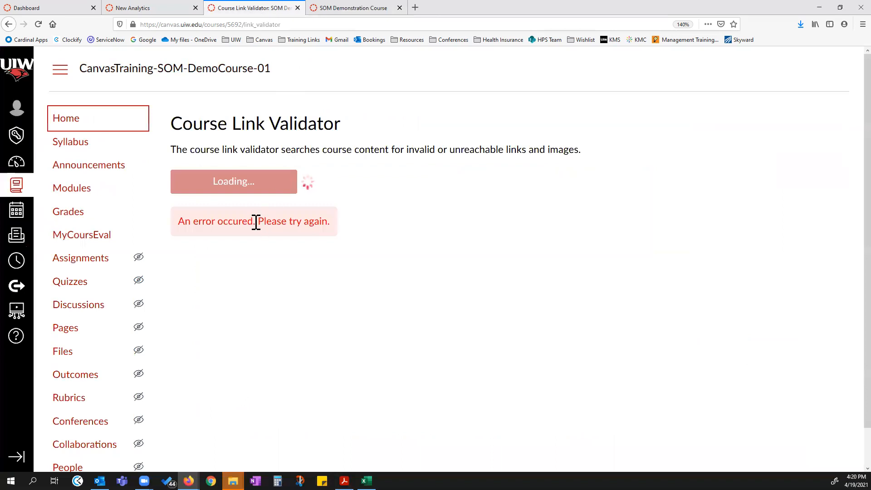
left_click(270, 221)
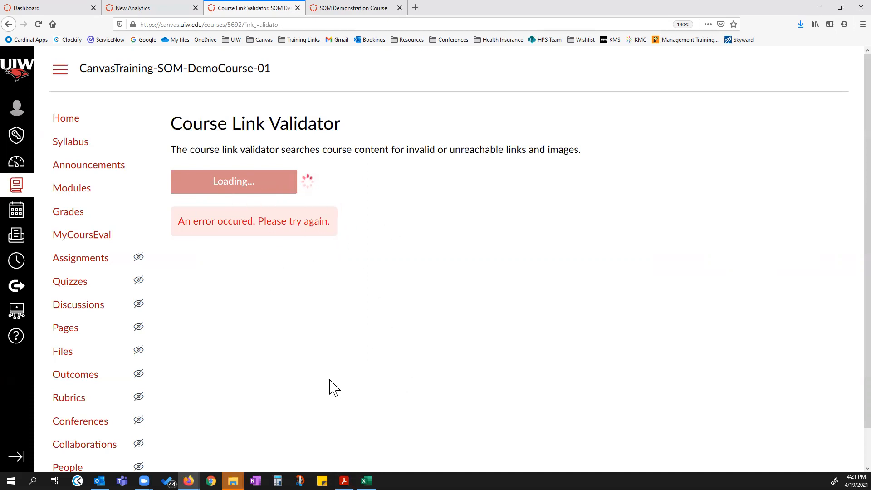
left_click(149, 8)
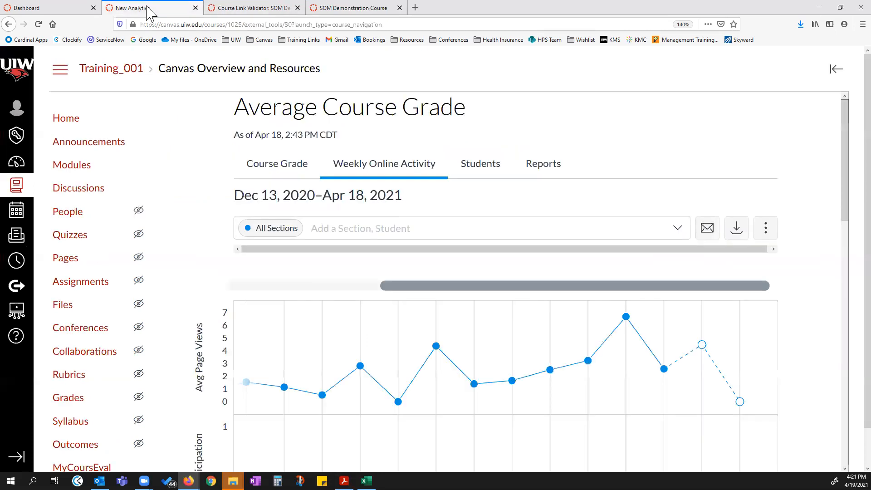
scroll(113, 408, "down", 1)
left_click(73, 453)
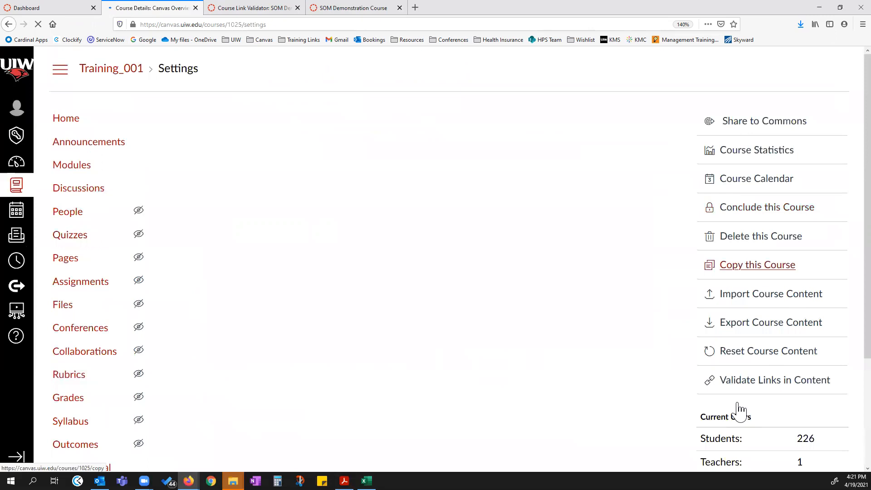
left_click(747, 386)
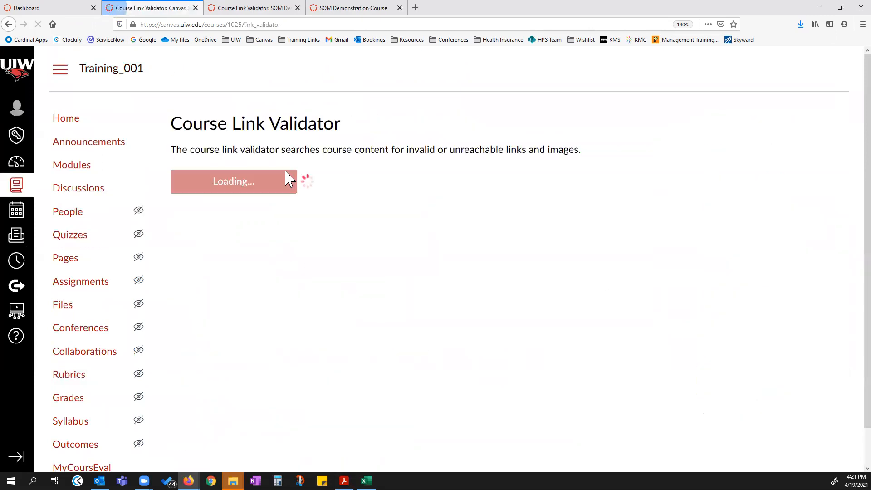
left_click(229, 183)
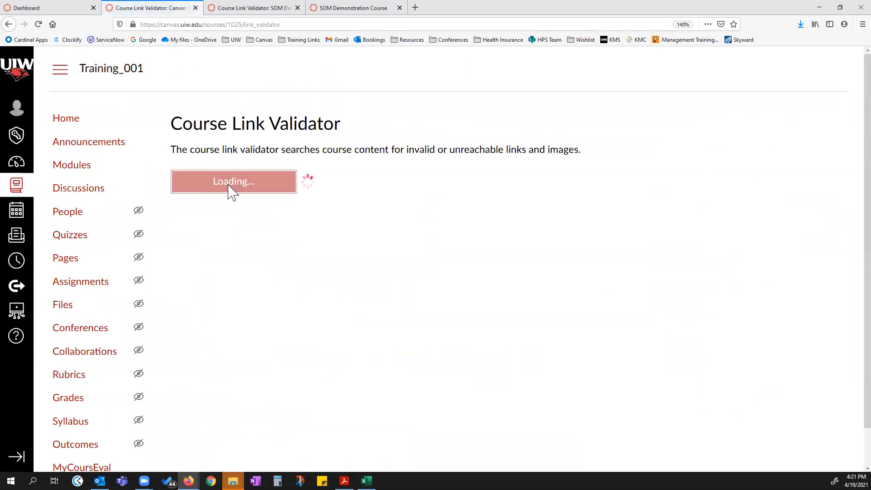
Look over the SOM Demonstration Course home page, and browse the dashboard's published and unpublished courses at 120% zoom
left_click(346, 8)
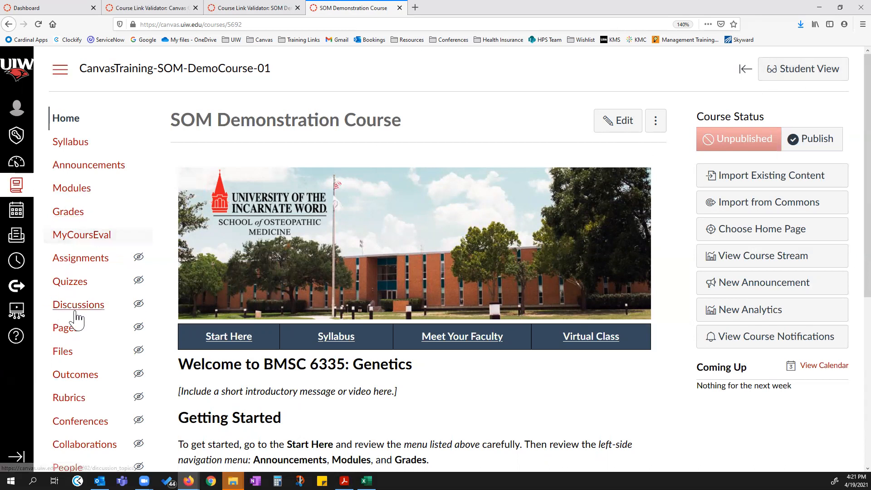
scroll(77, 317, "down", 3)
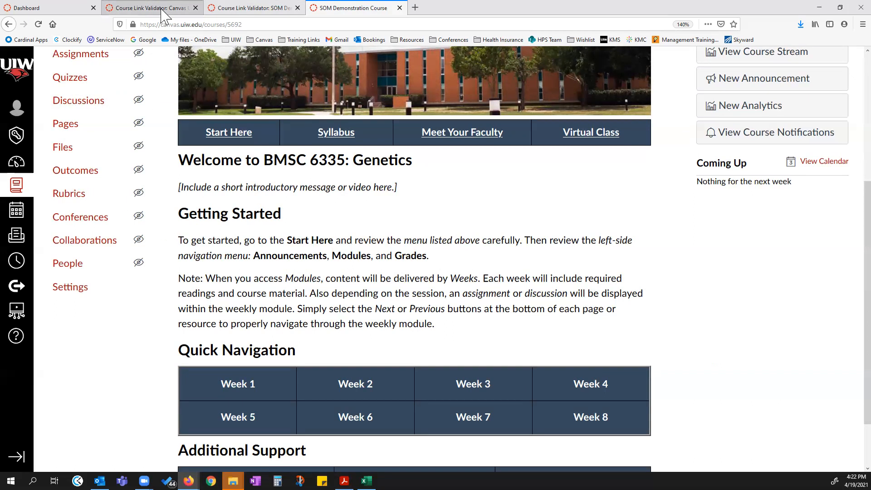
left_click(84, 9)
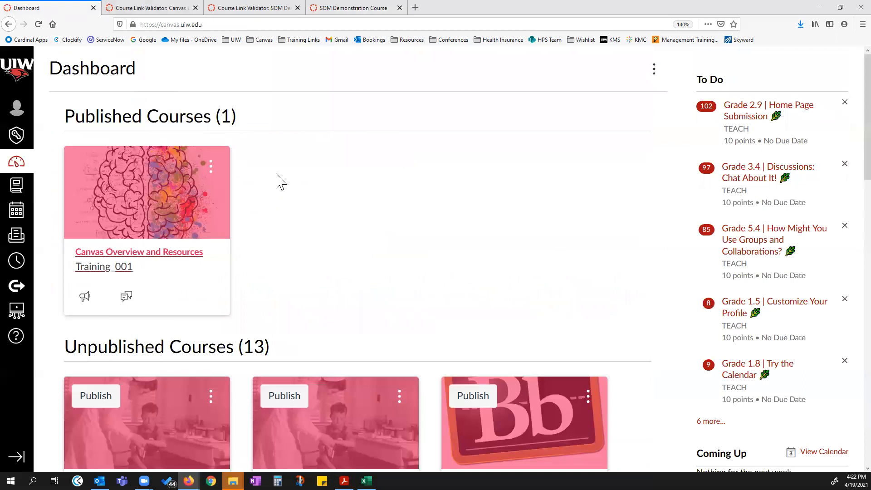
key("ctrl+minus")
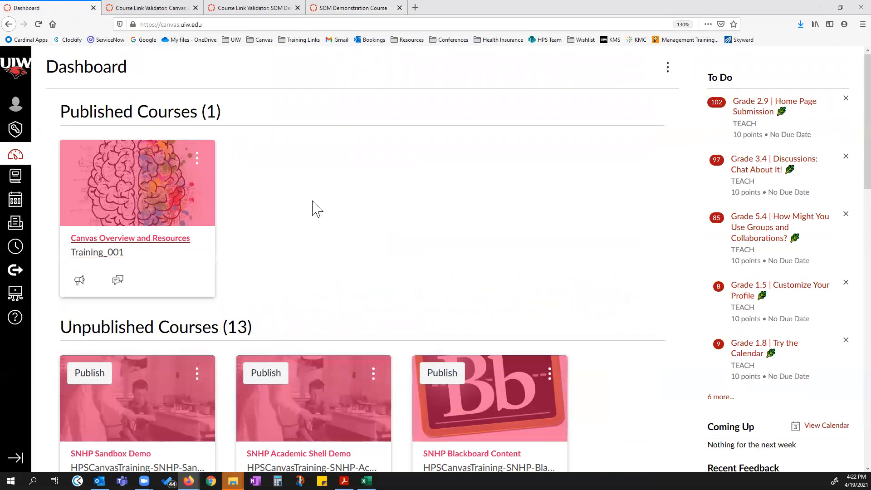
key("ctrl+minus")
scroll(347, 196, "down", 3)
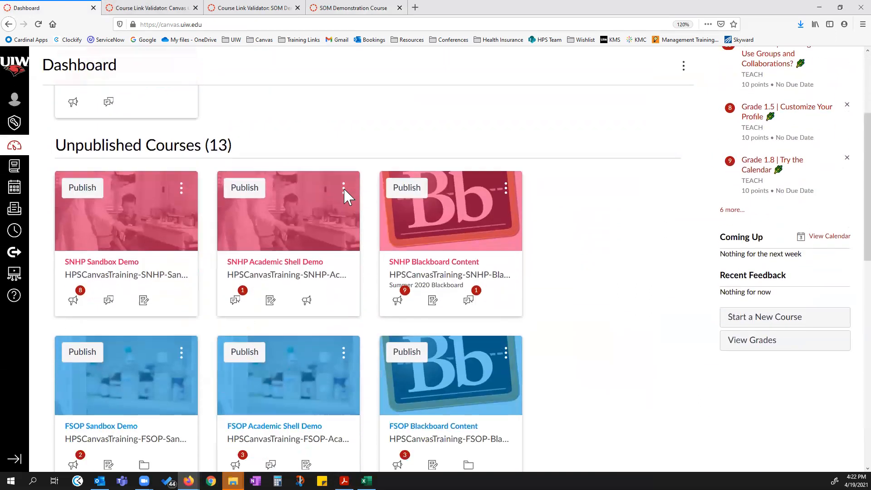
scroll(558, 390, "down", 1)
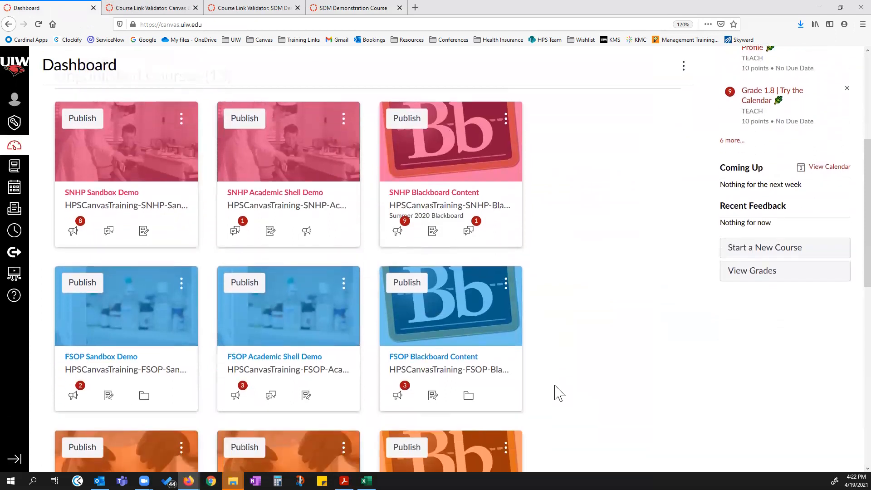
scroll(559, 395, "up", 3)
scroll(561, 398, "up", 1)
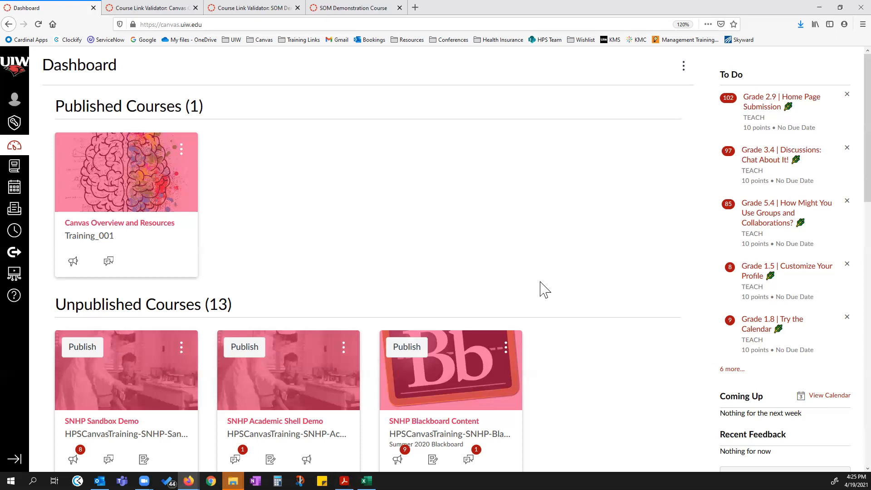
Check the link validators of the SOM Demonstration Course and the Canvas Overview and Resources course
left_click(268, 10)
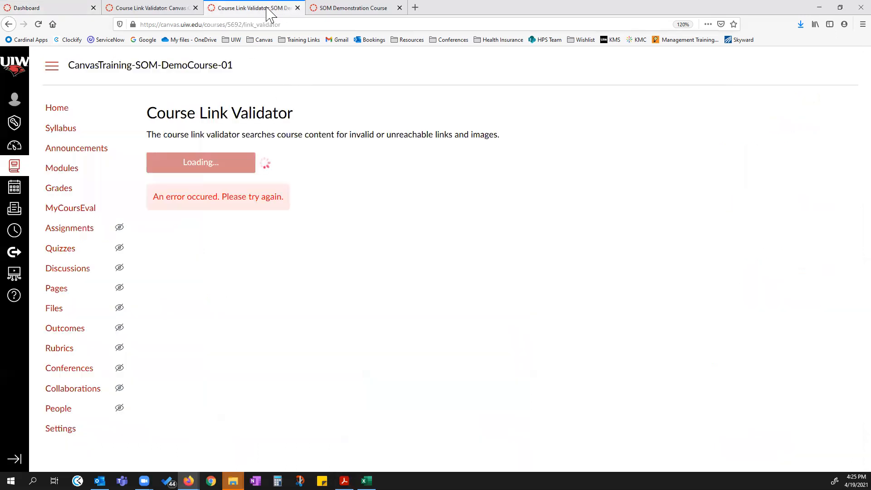
left_click(158, 9)
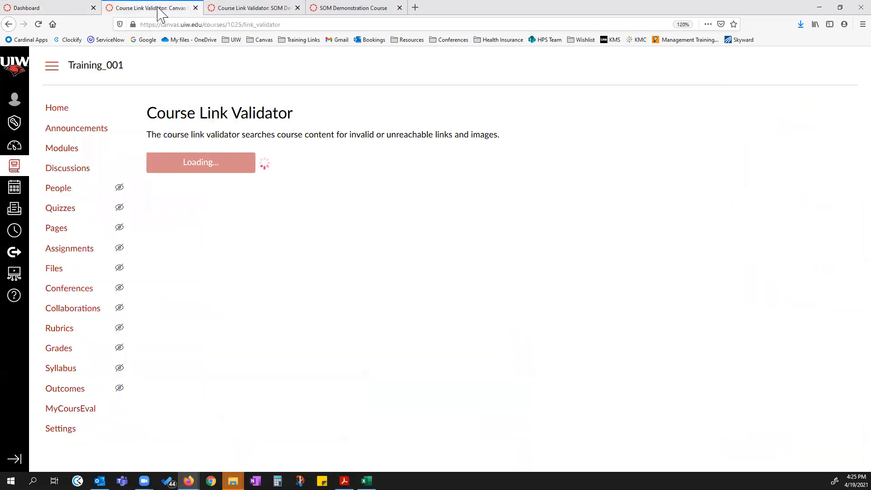